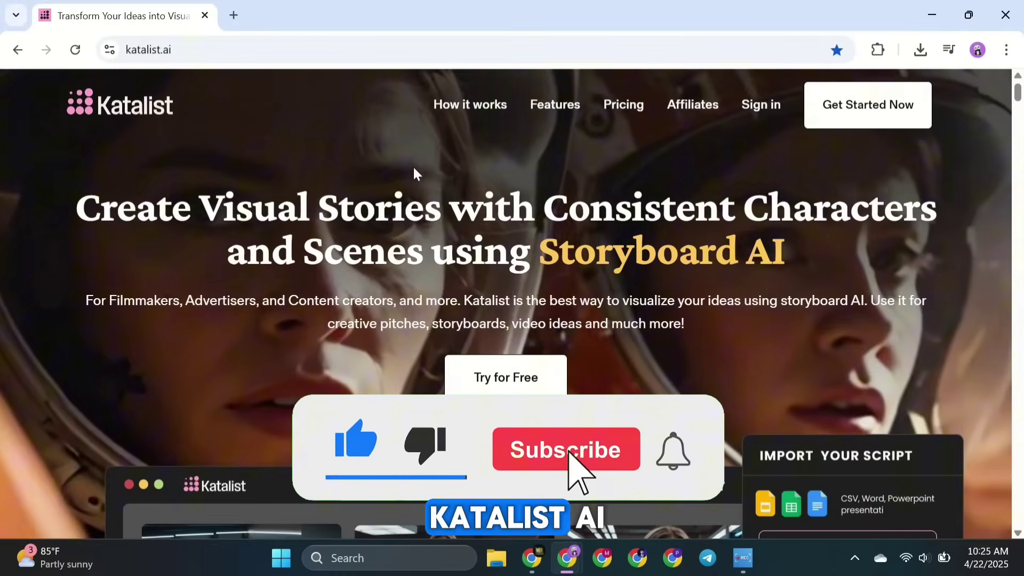
Scroll through the katalist.ai landing page and sign up with Get Started Now.
scroll(1018, 536, down, 15)
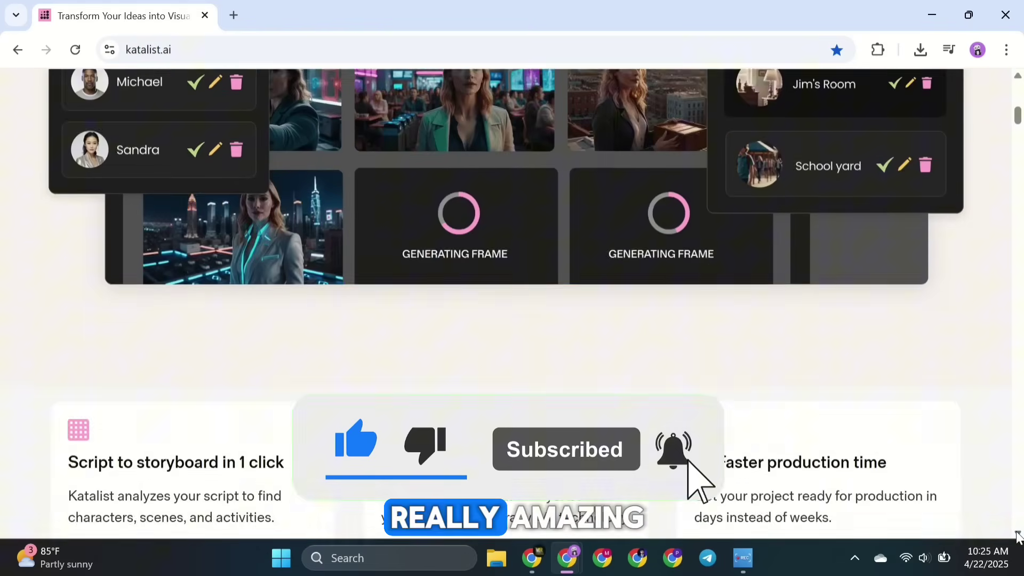
scroll(1018, 536, down, 12)
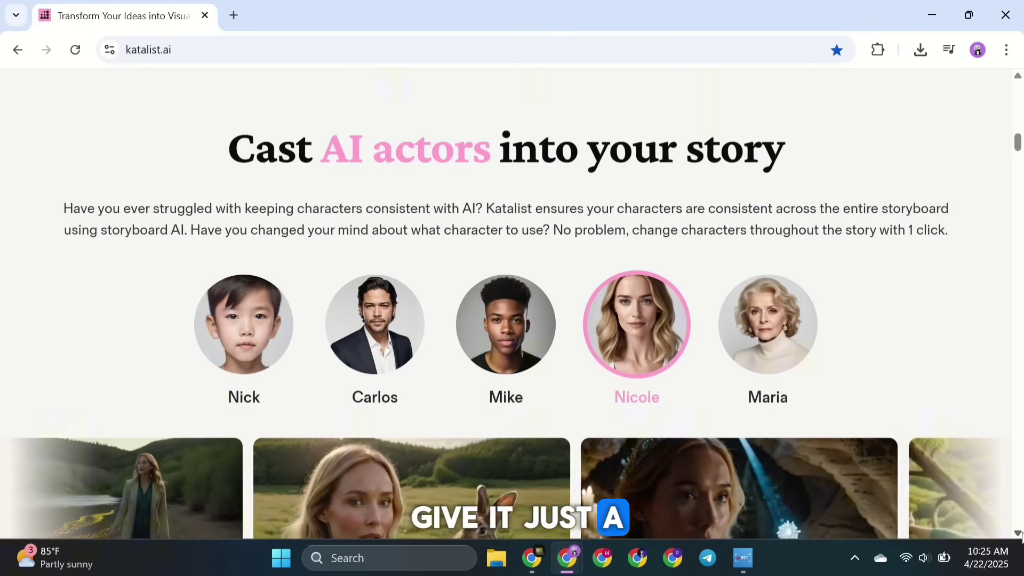
scroll(1019, 536, down, 4)
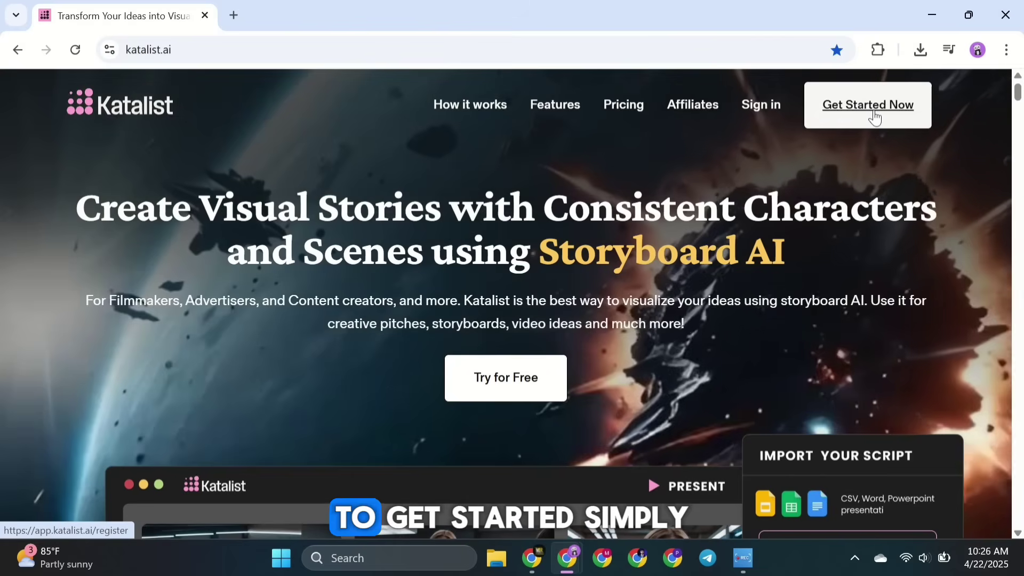
click(873, 109)
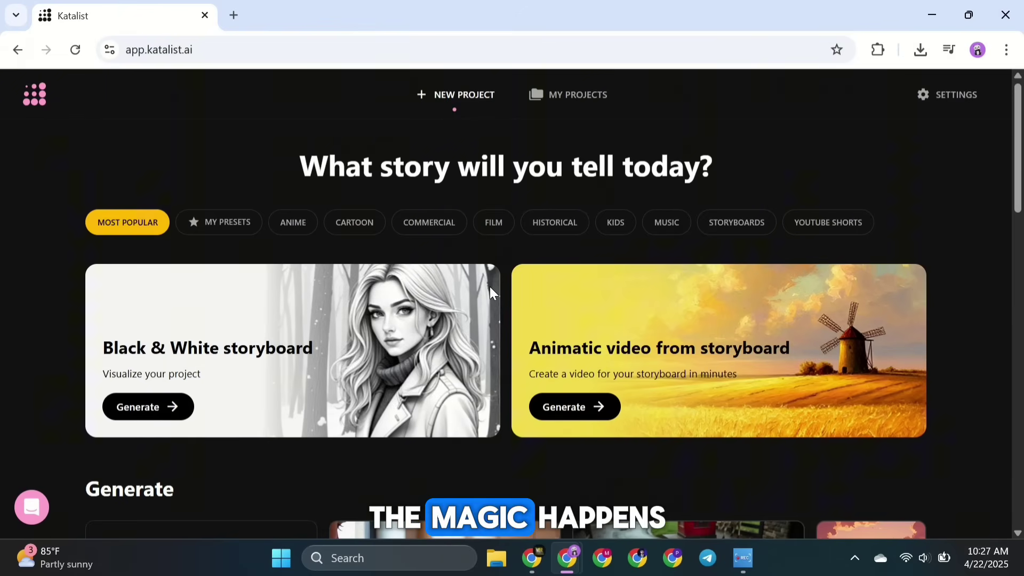
Browse templates through the ANIME, CARTOON, COMMERCIAL and FILM filters, then choose Caribbean Pirates.
scroll(490, 288, down, 7)
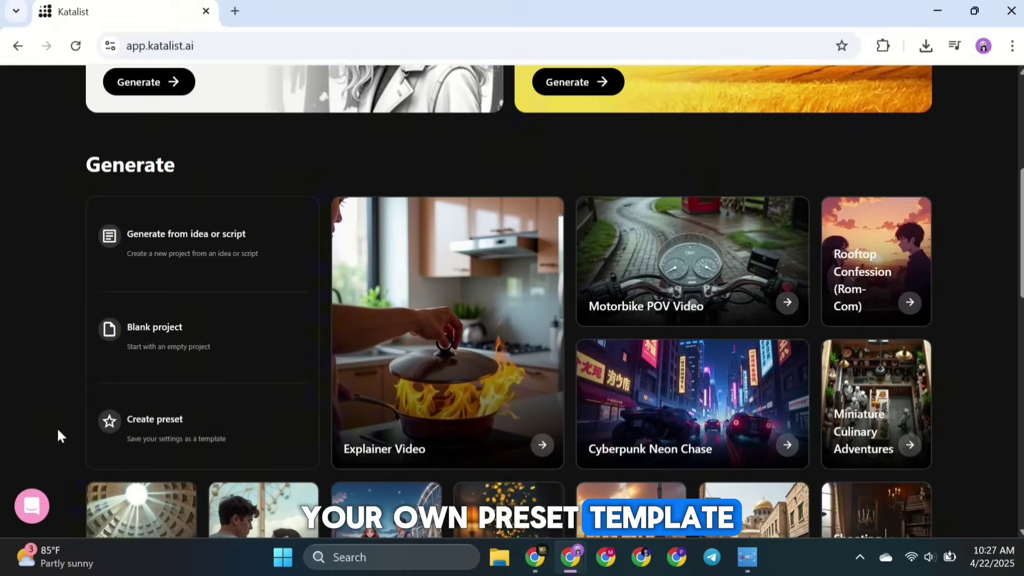
scroll(6, 457, down, 4)
scroll(56, 429, down, 6)
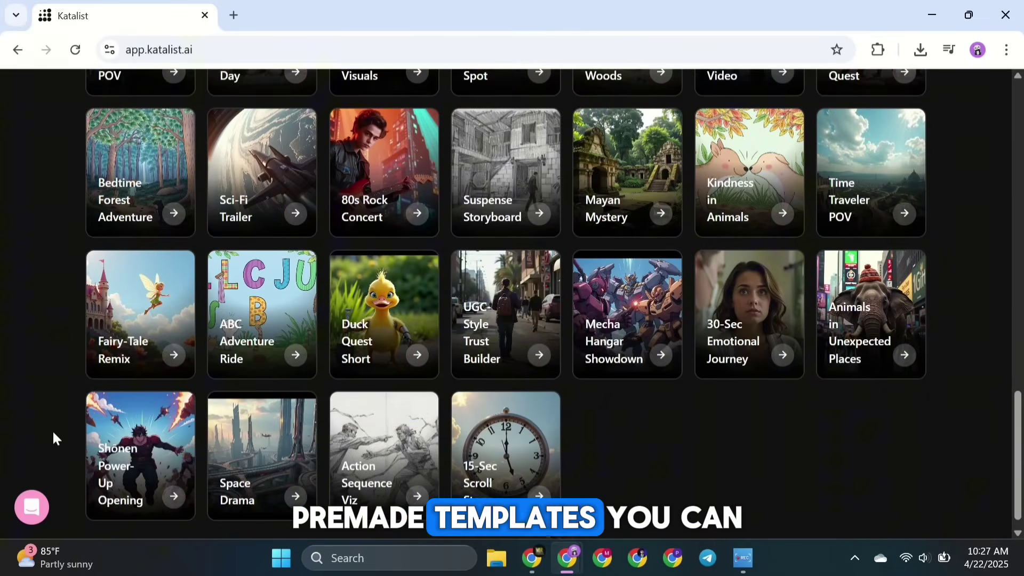
scroll(52, 429, up, 10)
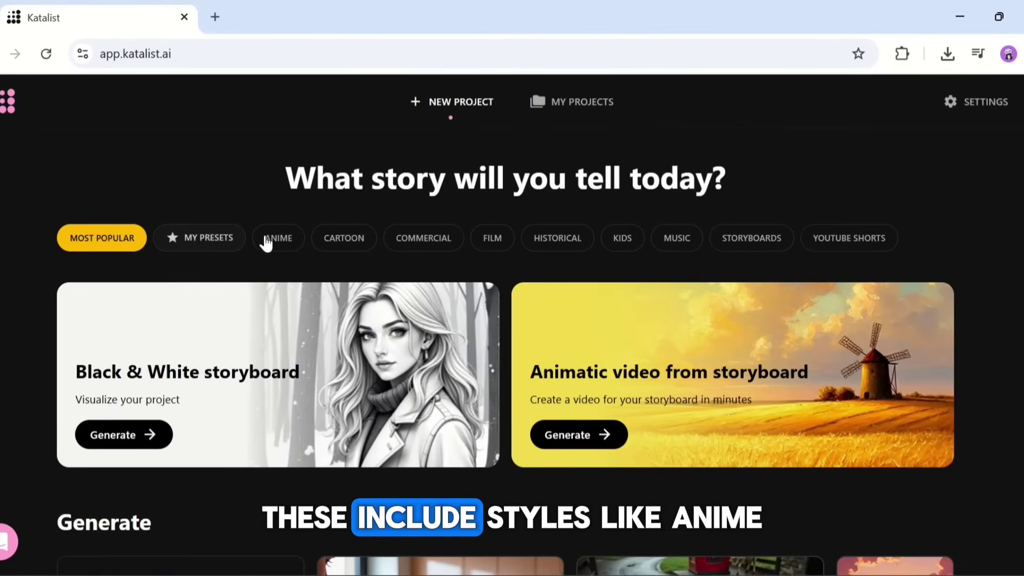
click(266, 242)
click(336, 241)
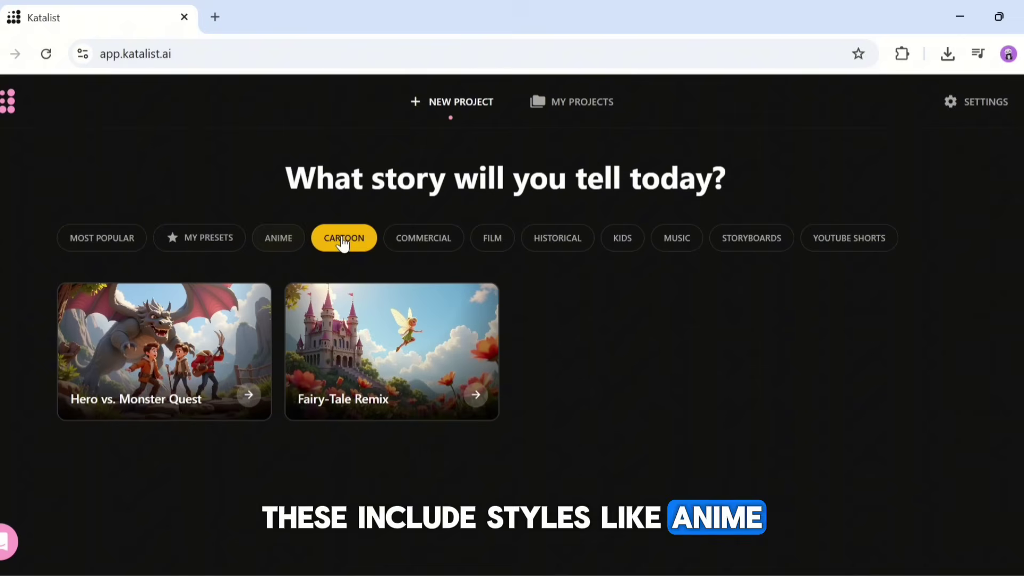
click(415, 245)
click(488, 244)
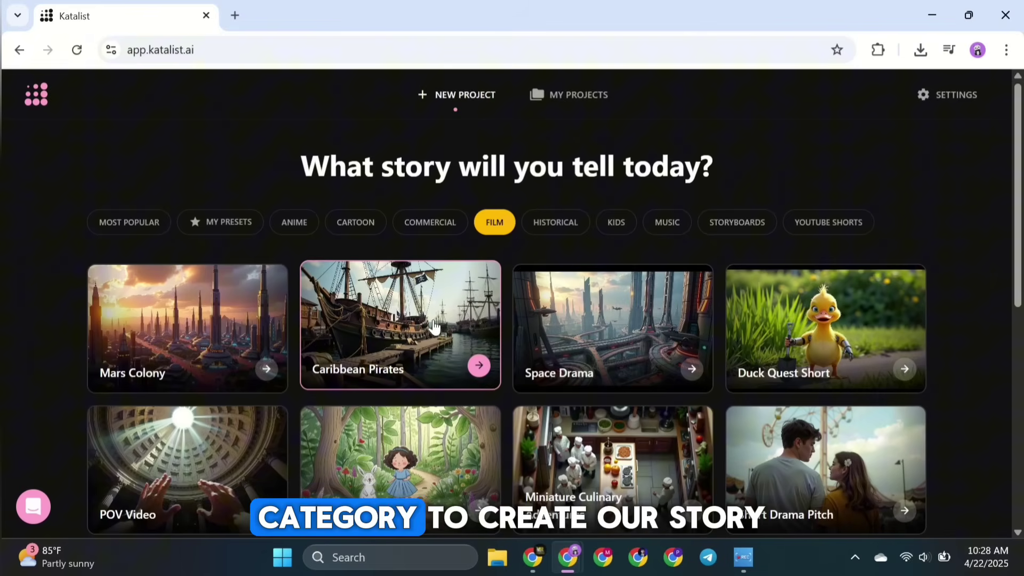
click(478, 366)
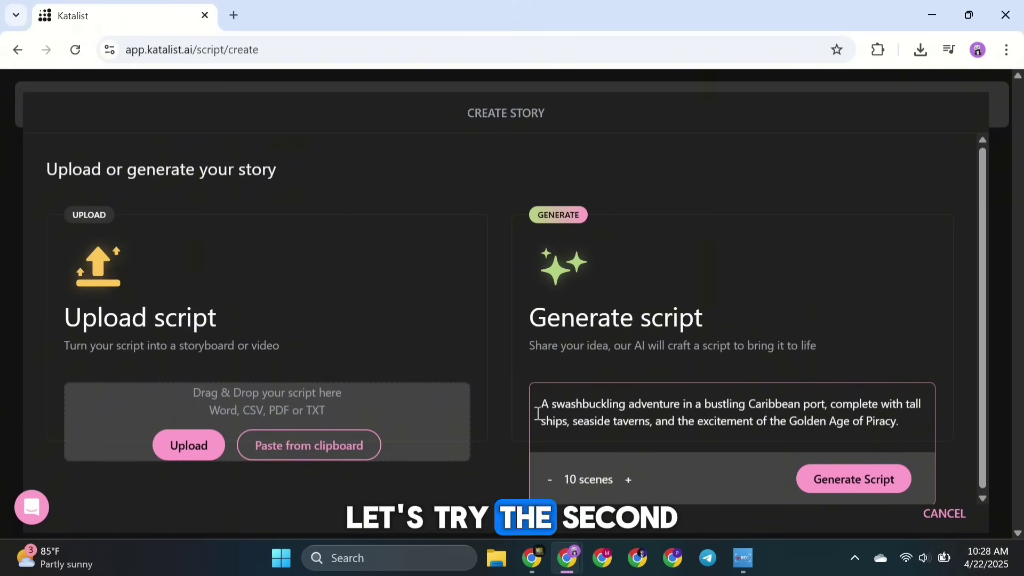
Keep the sample pirate prompt, set the scene count to 15, and generate the script.
drag(542, 408, 862, 422)
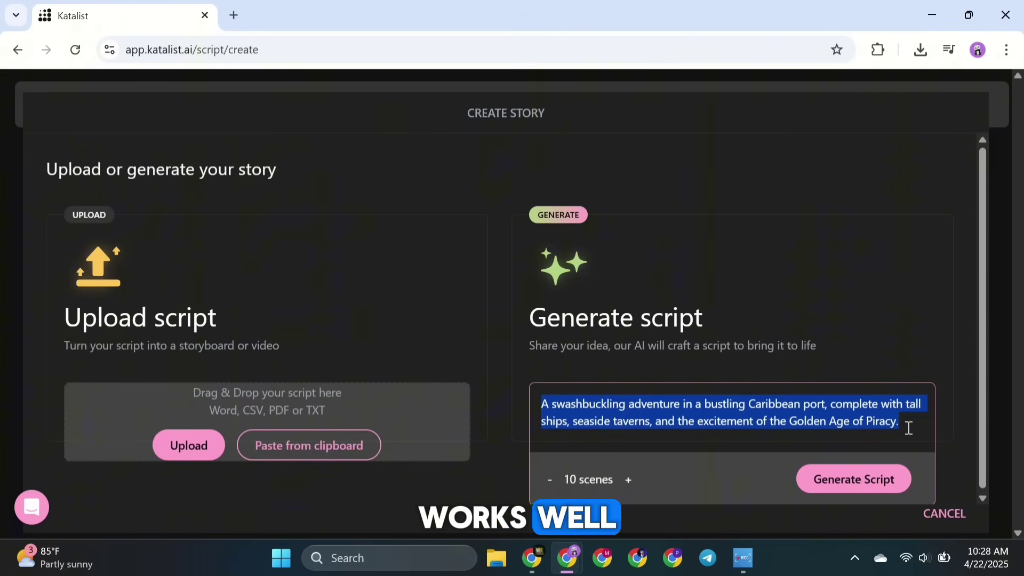
click(836, 417)
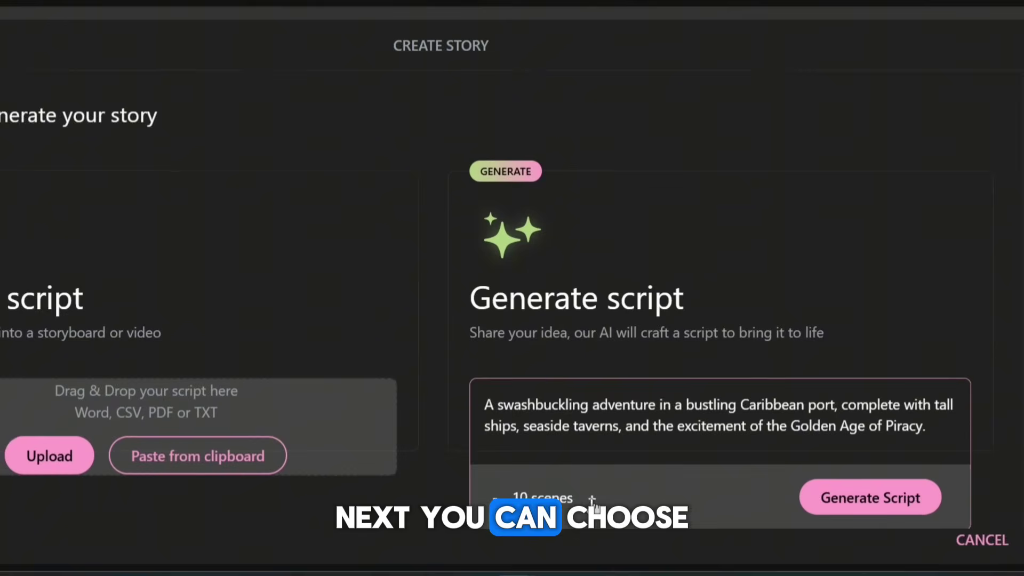
click(627, 479)
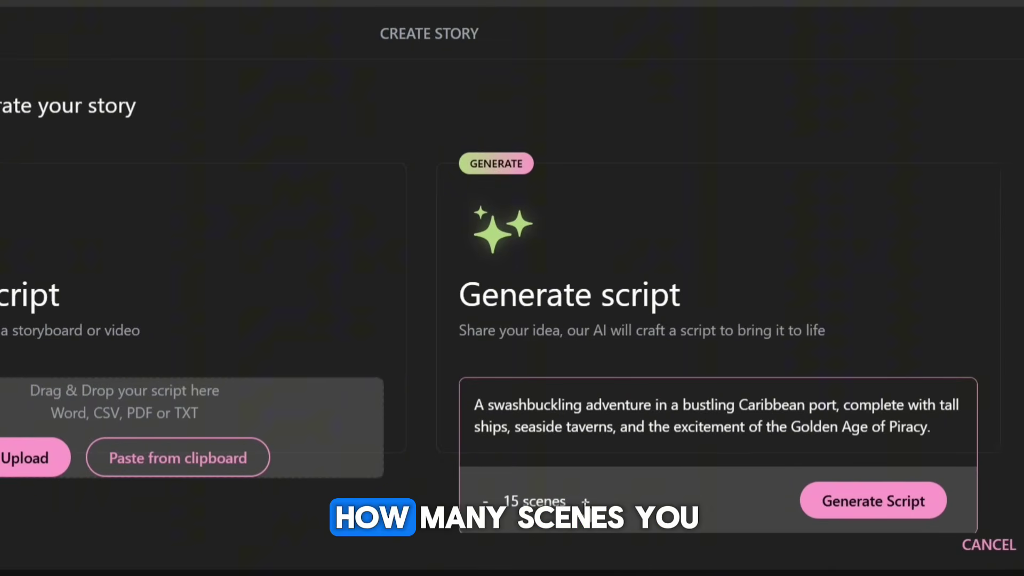
click(584, 502)
click(485, 502)
click(486, 502)
click(485, 502)
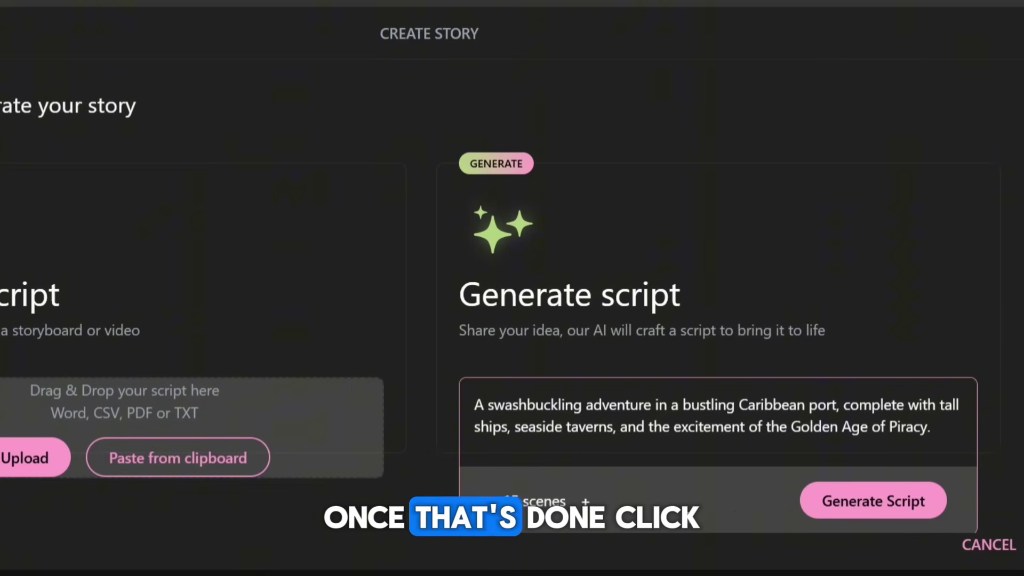
click(859, 510)
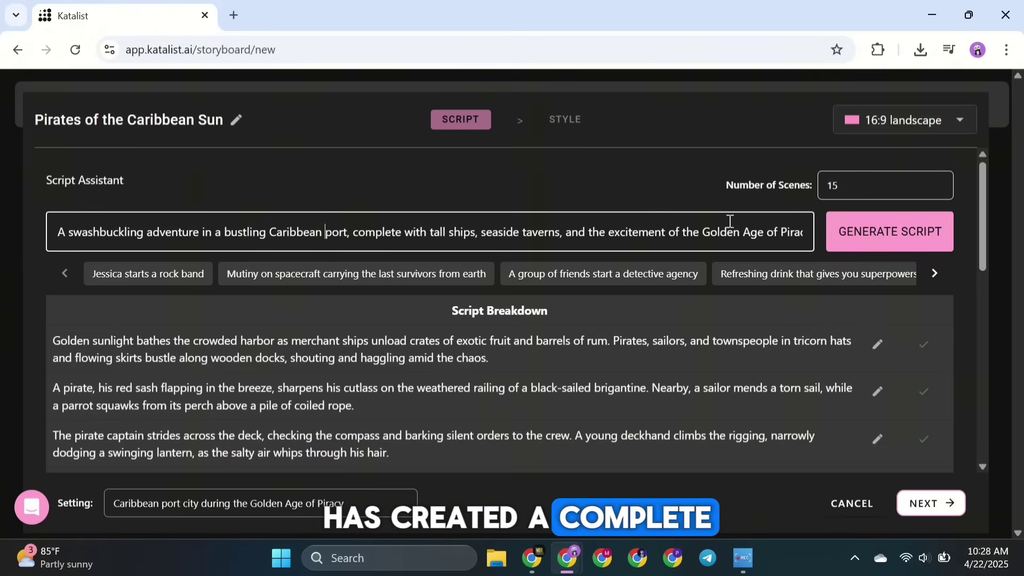
Edit the first scene's description text and save it.
scroll(515, 351, down, 10)
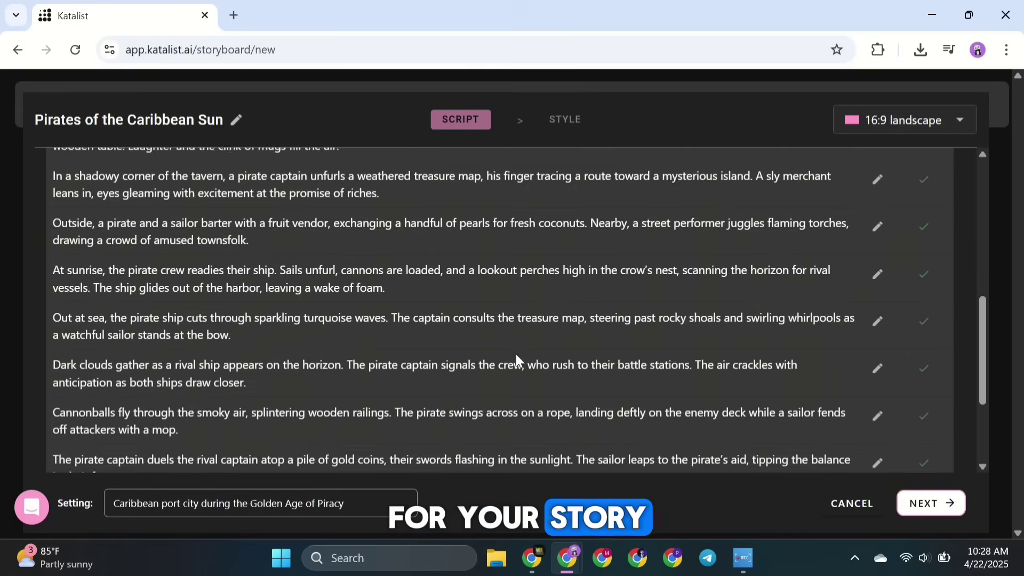
scroll(515, 352, up, 15)
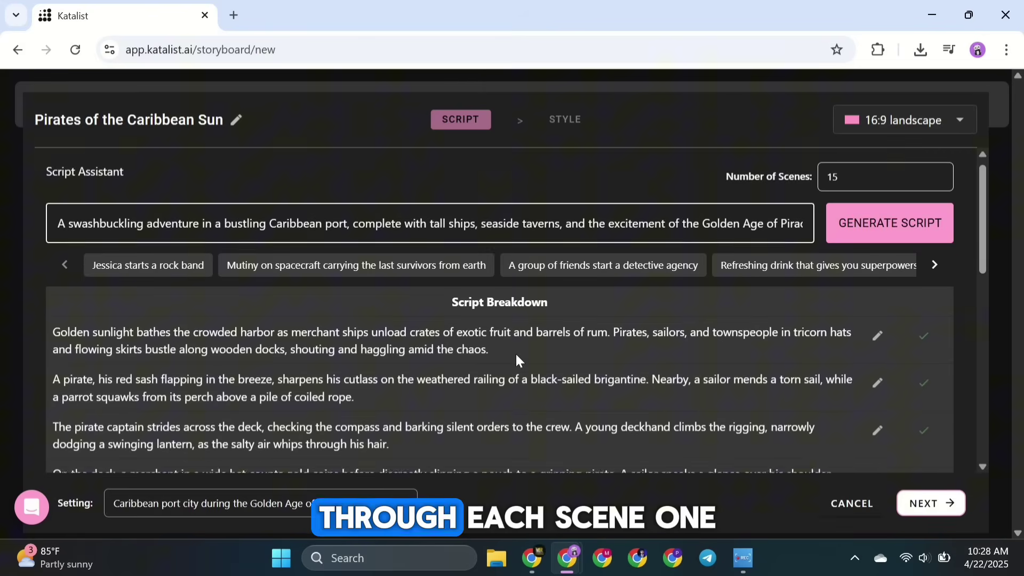
click(877, 347)
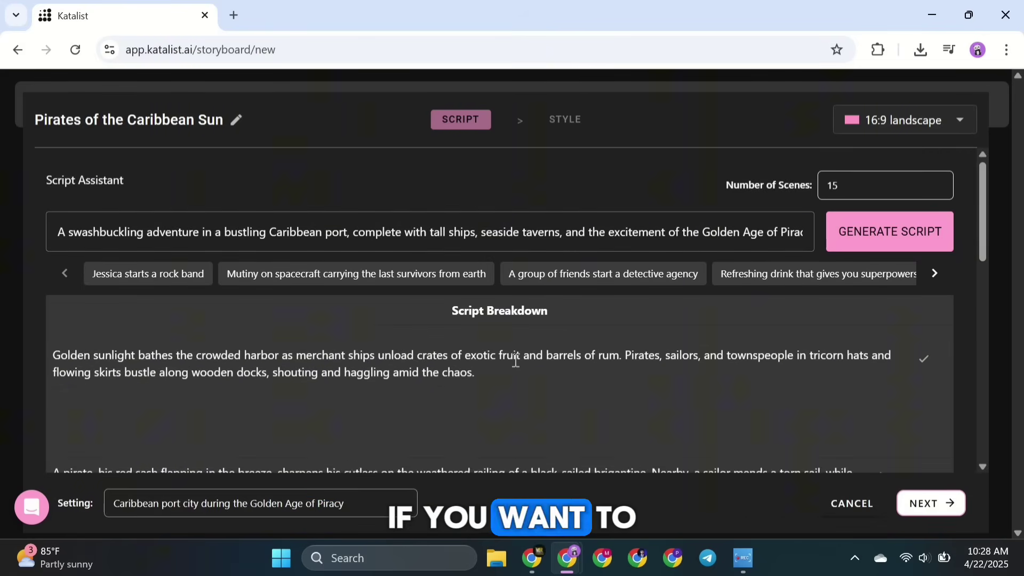
drag(474, 372, 405, 366)
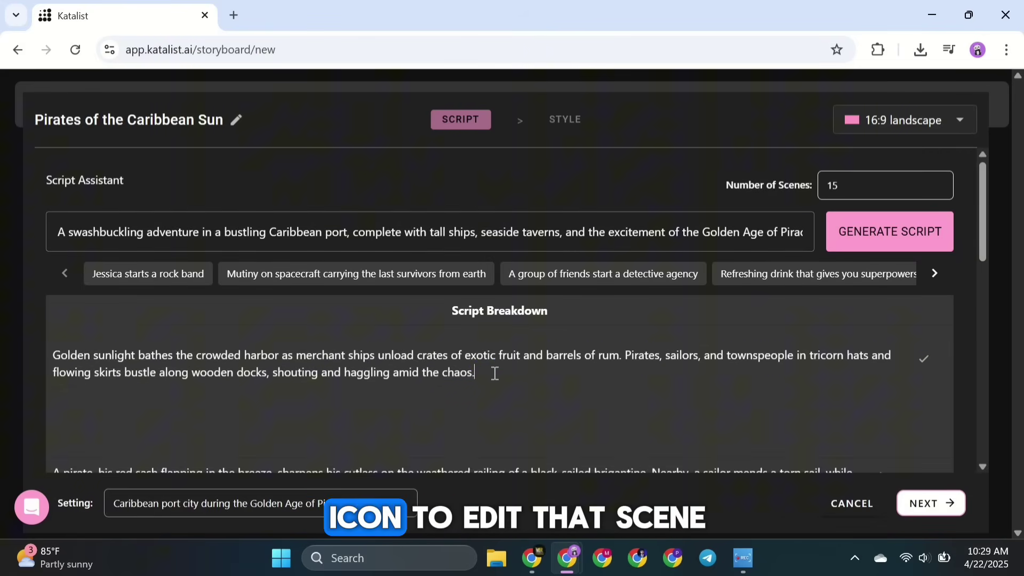
click(924, 360)
Exclude scenes three and four, then include both again so all scenes stay.
scroll(526, 389, down, 3)
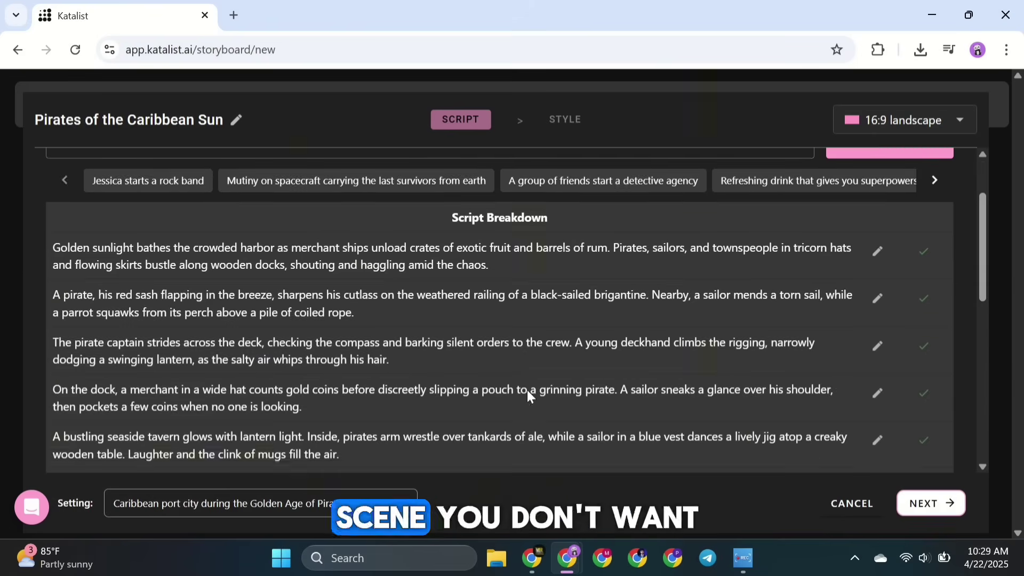
click(925, 331)
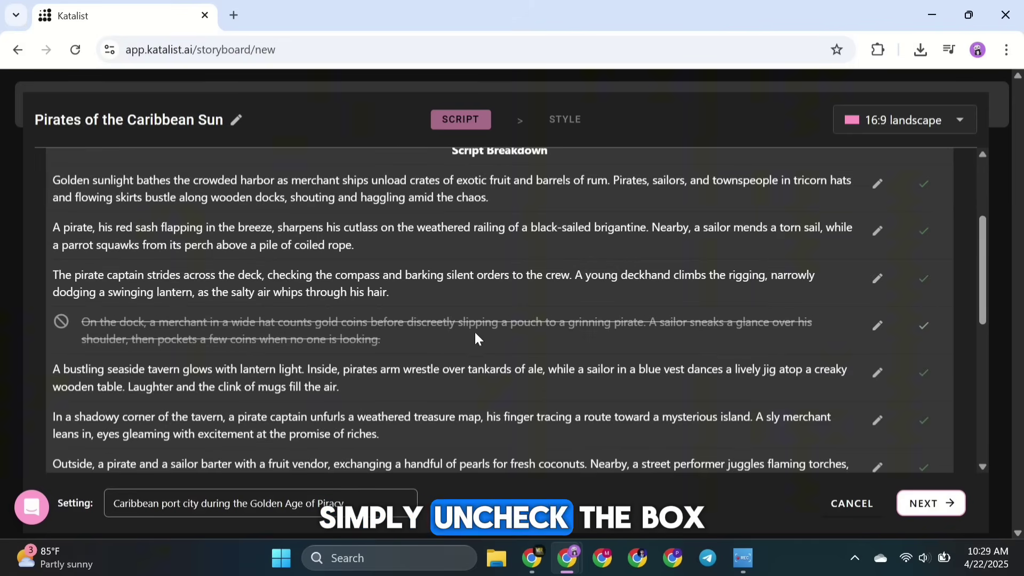
click(923, 280)
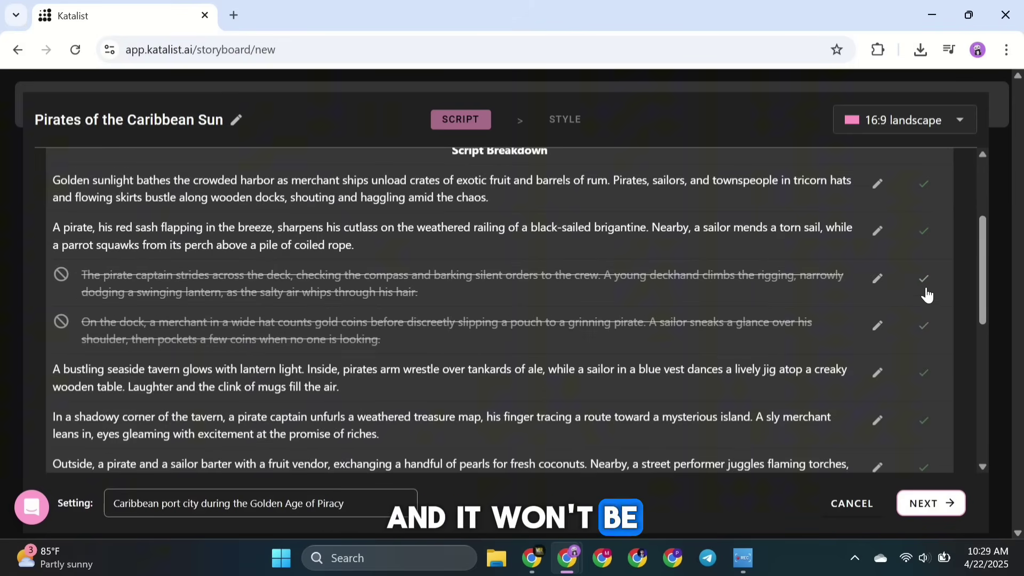
click(924, 278)
click(924, 326)
scroll(576, 305, down, 6)
scroll(577, 306, up, 10)
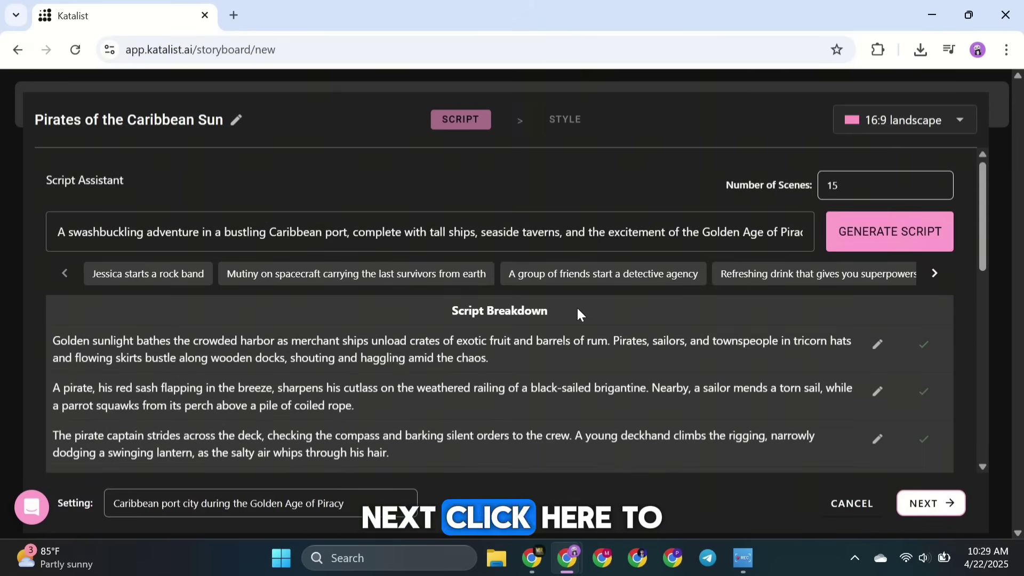
Keep the 16:9 landscape aspect ratio and proceed to the style step.
click(959, 120)
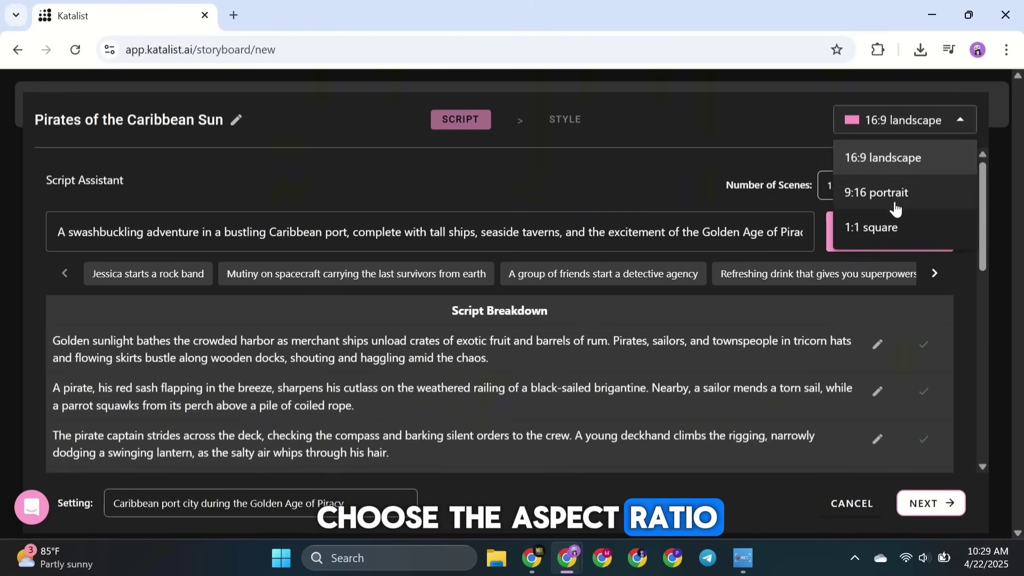
click(886, 160)
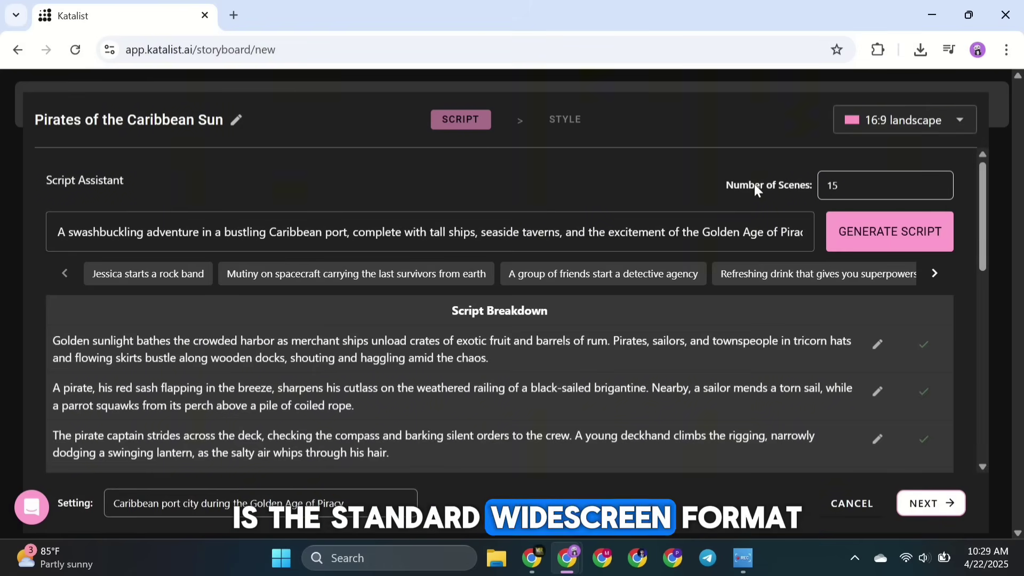
click(929, 506)
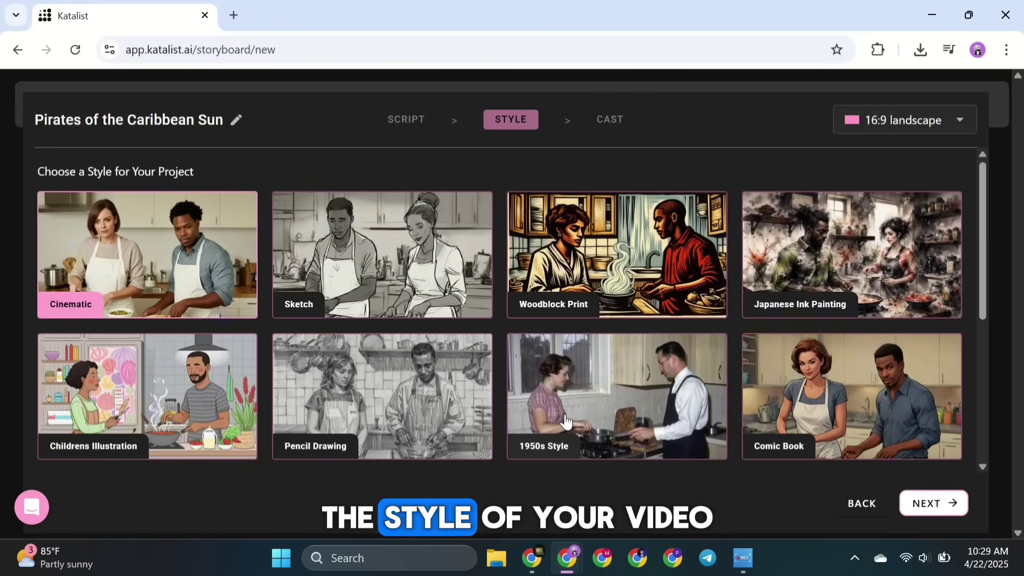
Look over the art style grid, keep Cinematic selected, and proceed.
scroll(432, 298, down, 5)
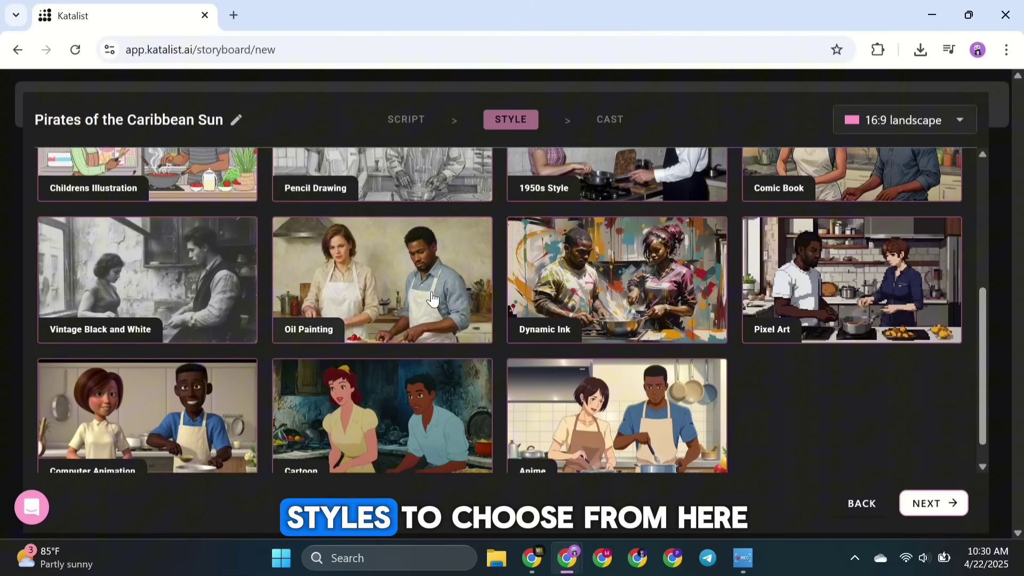
scroll(432, 298, down, 1)
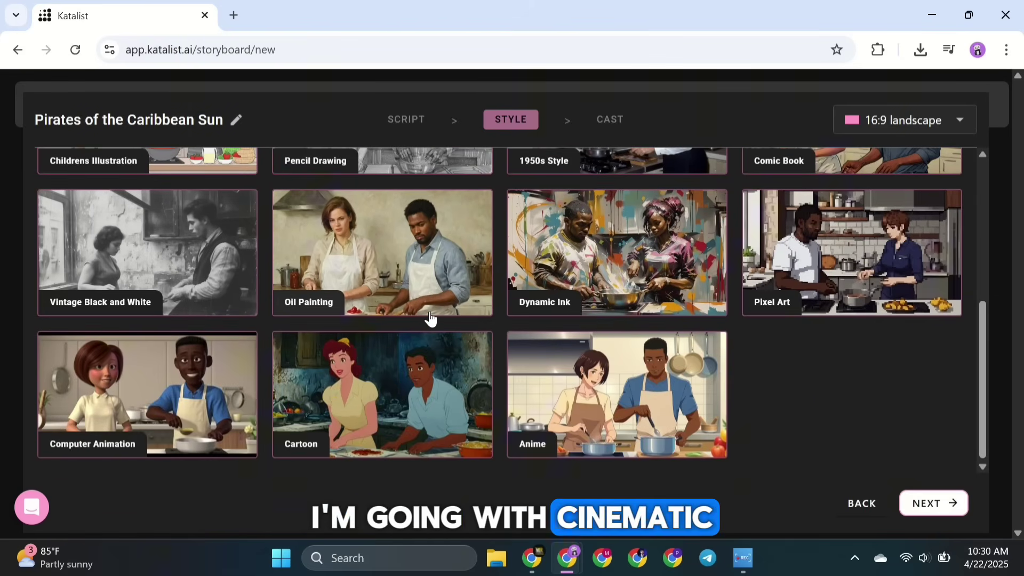
scroll(431, 318, up, 6)
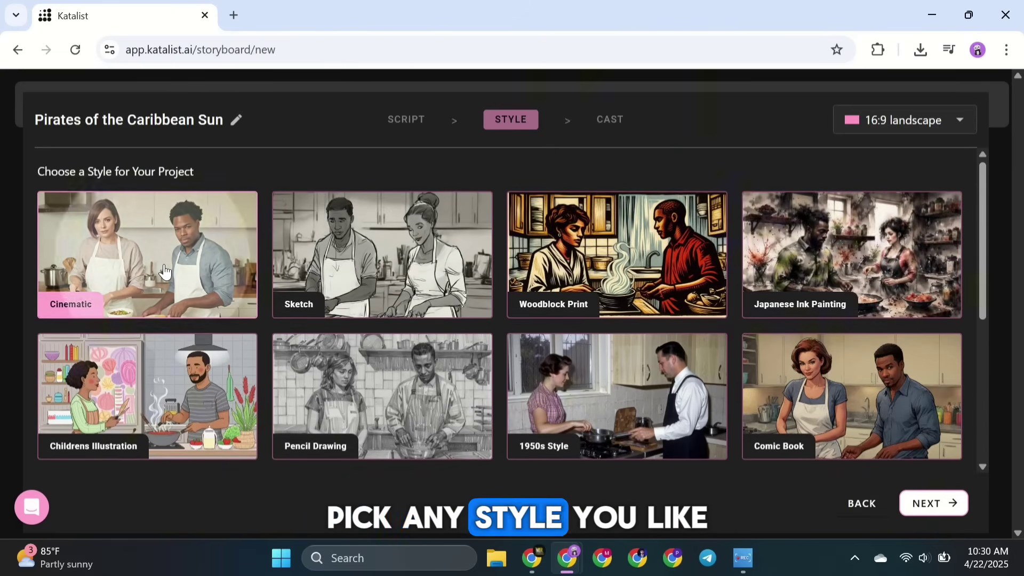
click(925, 505)
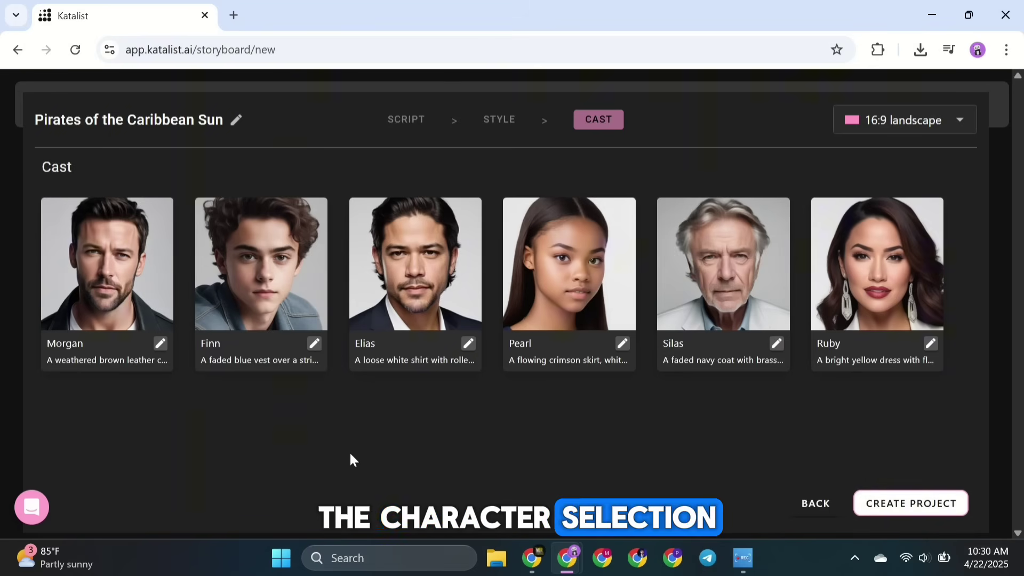
Open Morgan's character details and browse alternative appearances.
drag(44, 168, 92, 170)
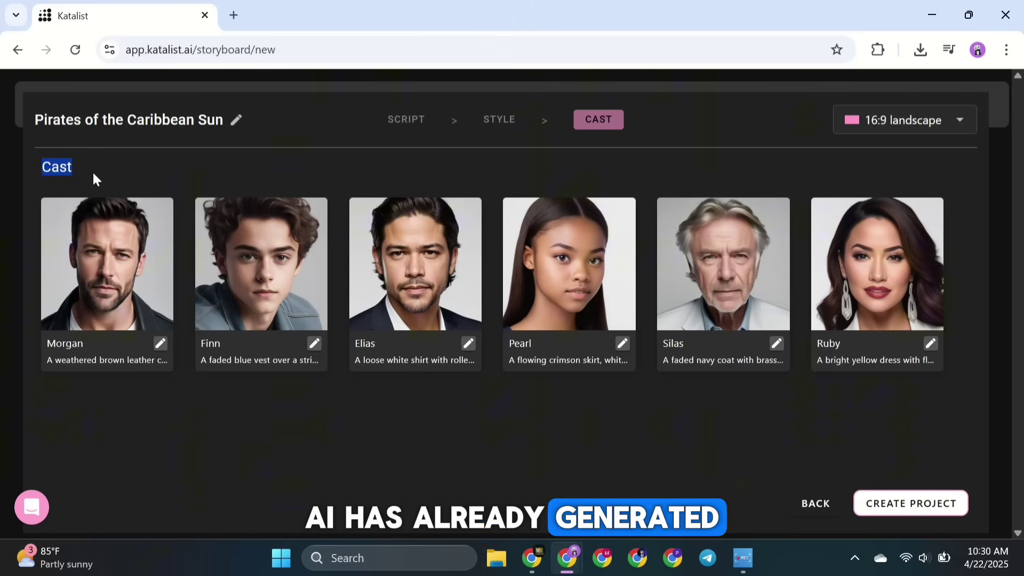
click(91, 171)
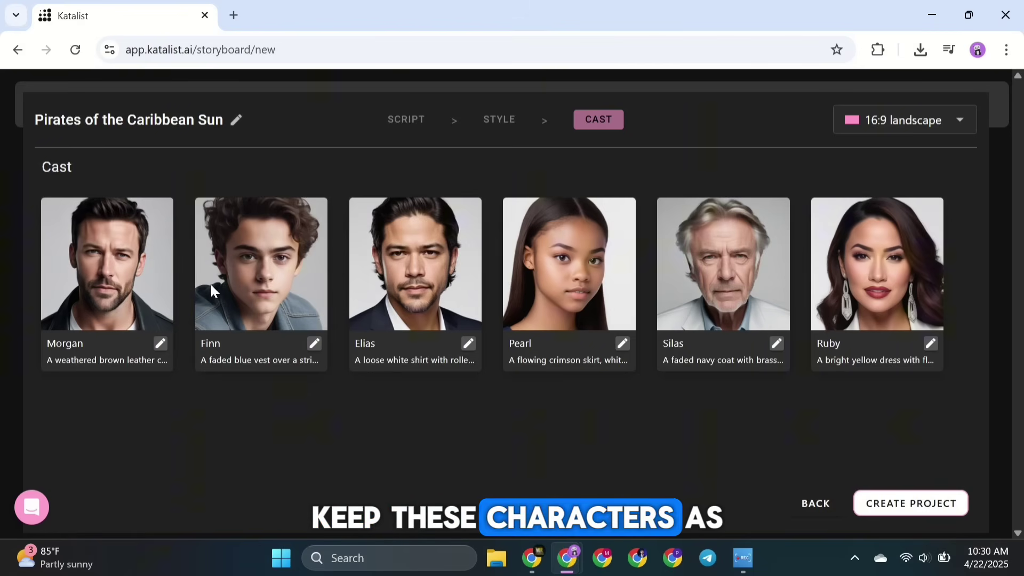
click(159, 344)
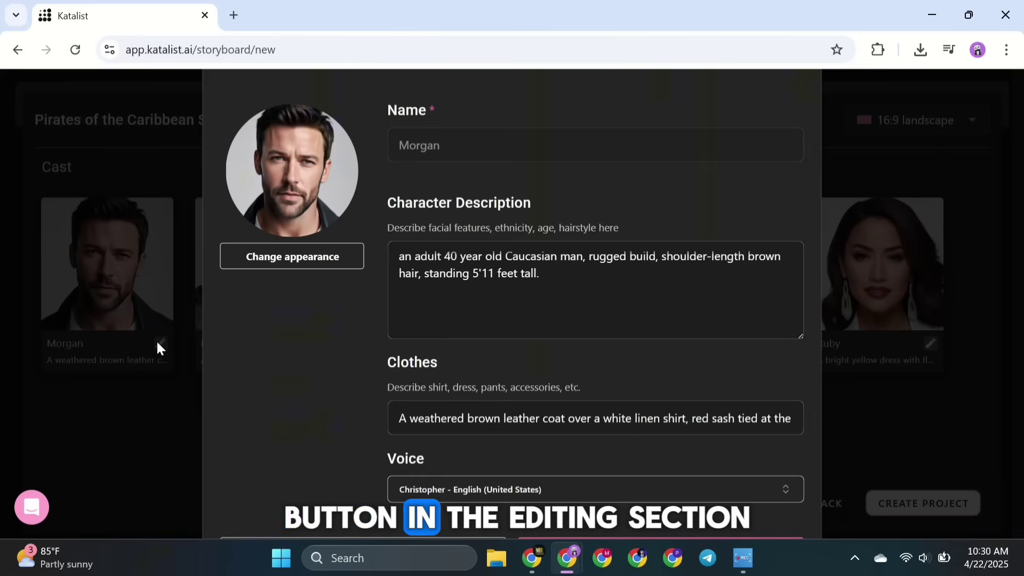
click(296, 258)
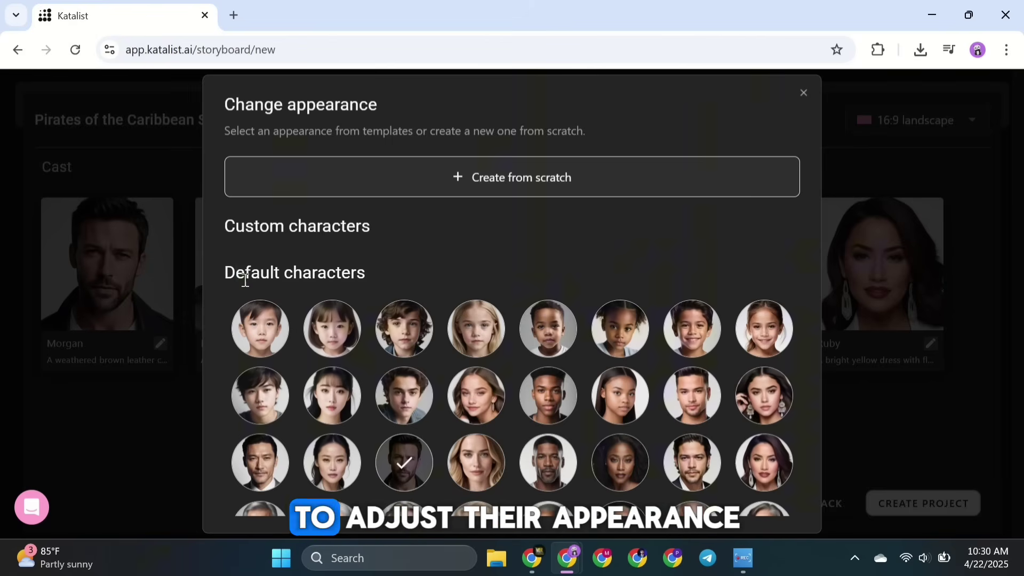
scroll(273, 271, down, 2)
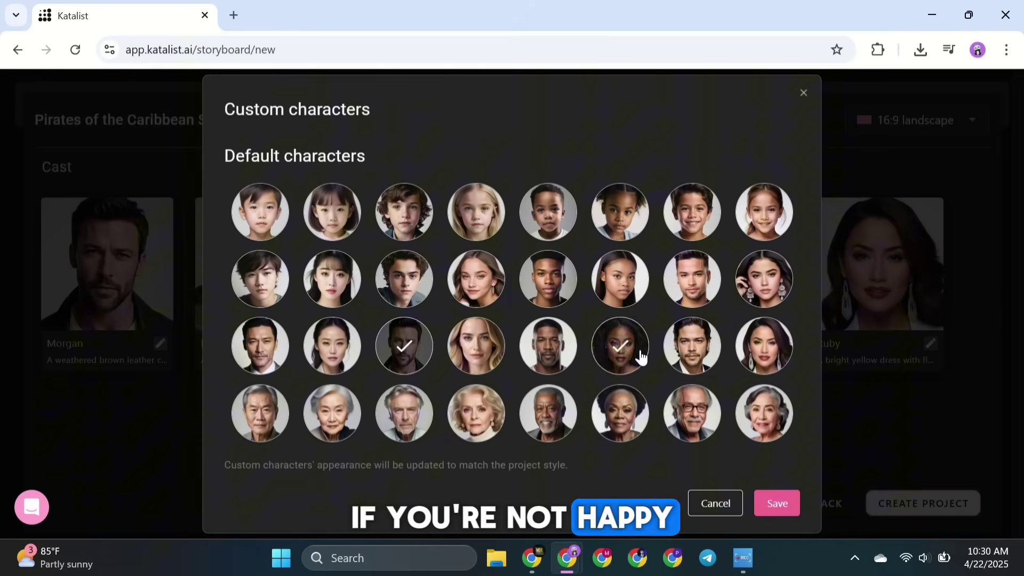
scroll(290, 419, up, 2)
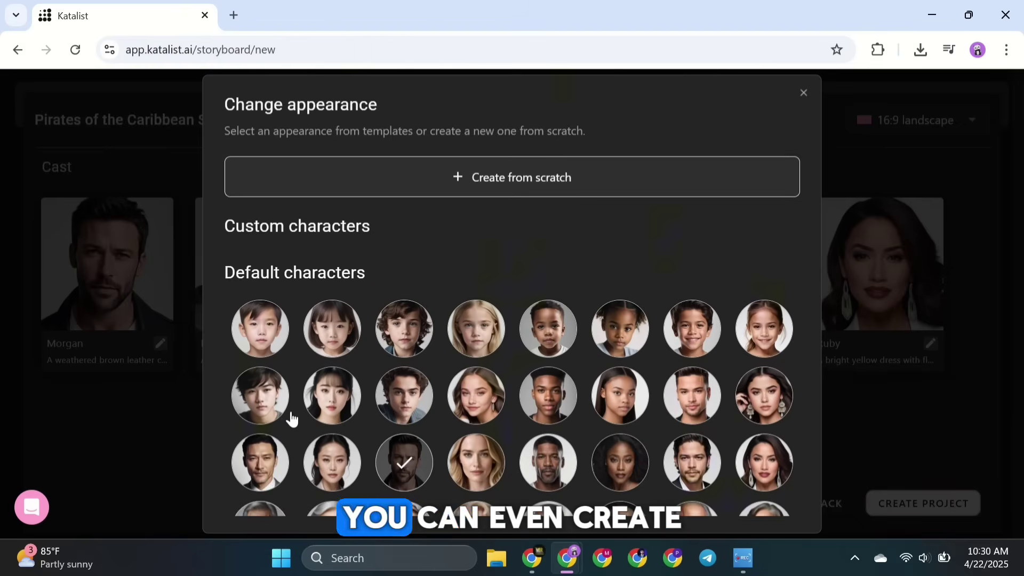
Look at Create from scratch, close the editor, and create the project with the six cast members.
click(517, 181)
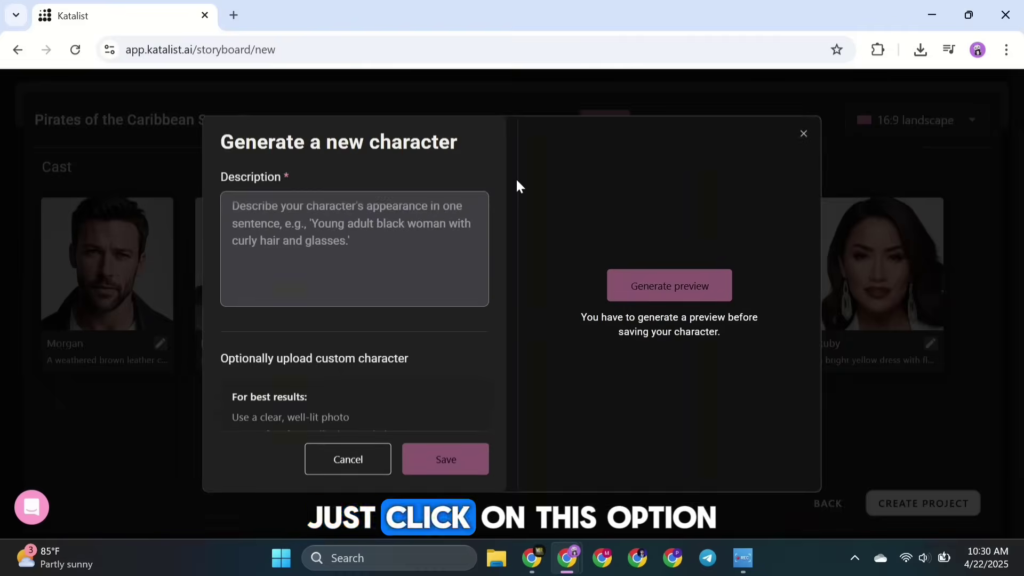
click(297, 219)
scroll(292, 231, down, 1)
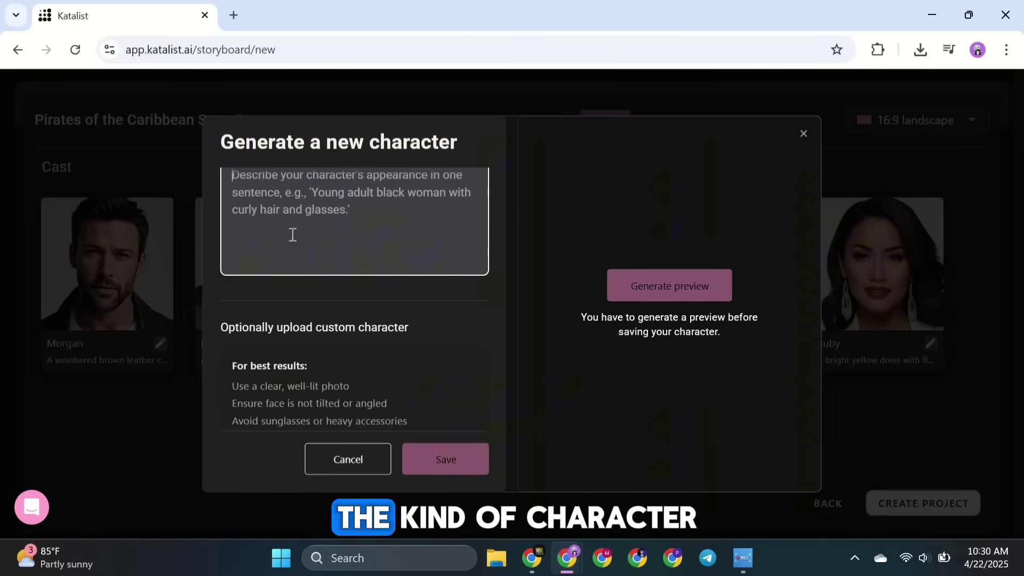
scroll(292, 230, up, 1)
scroll(290, 236, down, 3)
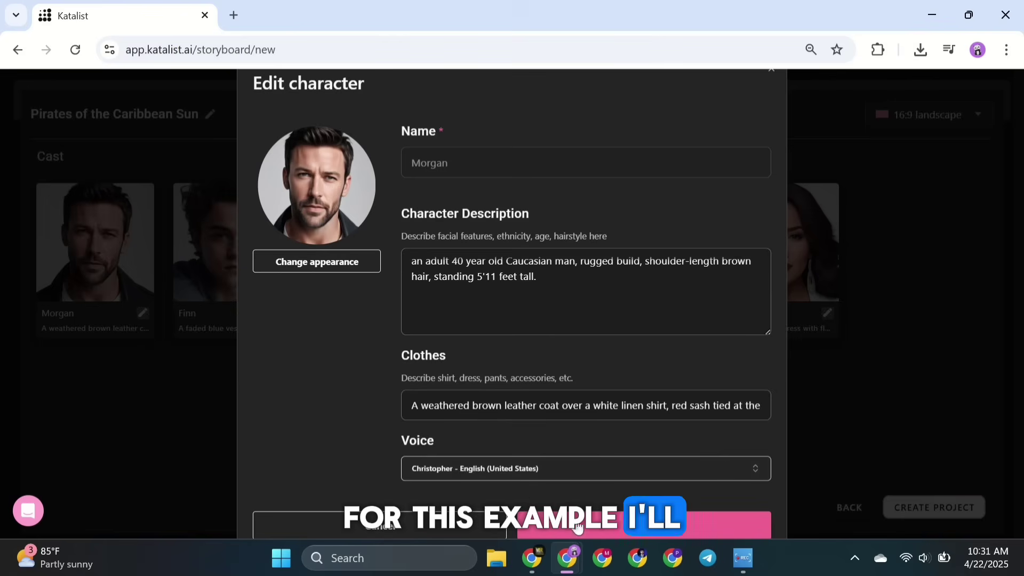
click(578, 527)
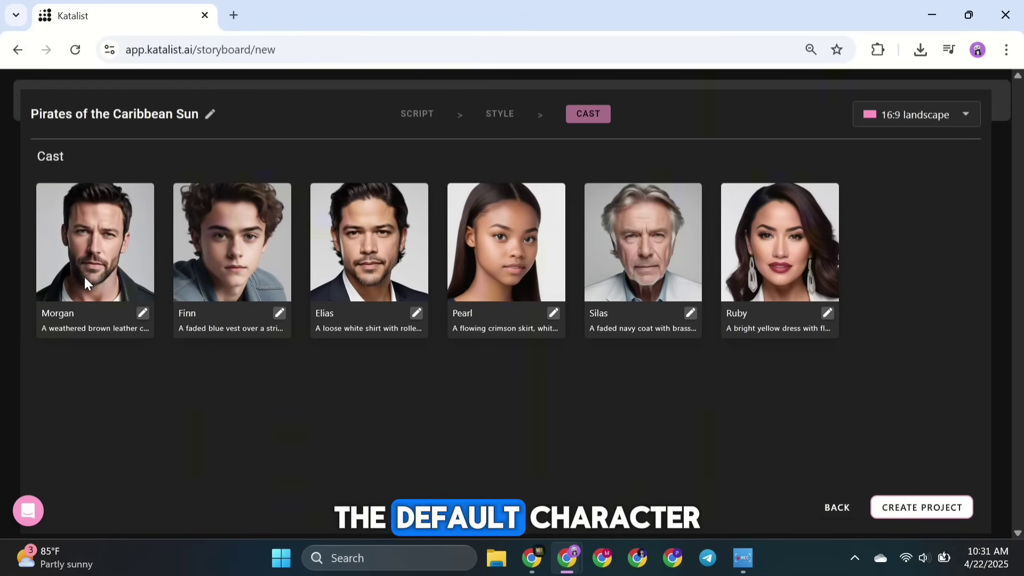
click(925, 509)
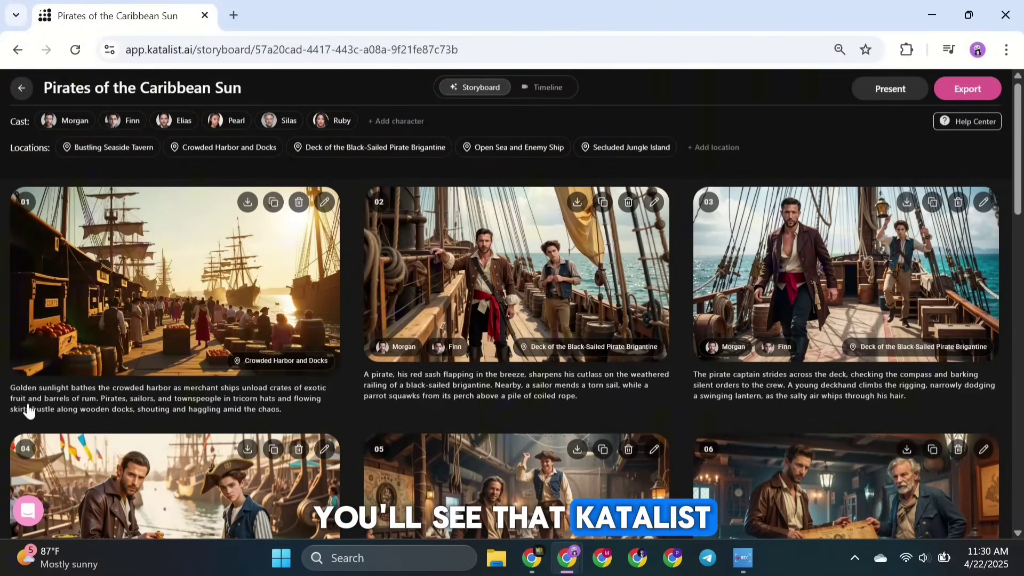
Scroll through storyboard scenes 01–15 and insert an empty frame between scenes 01 and 02.
scroll(487, 409, down, 5)
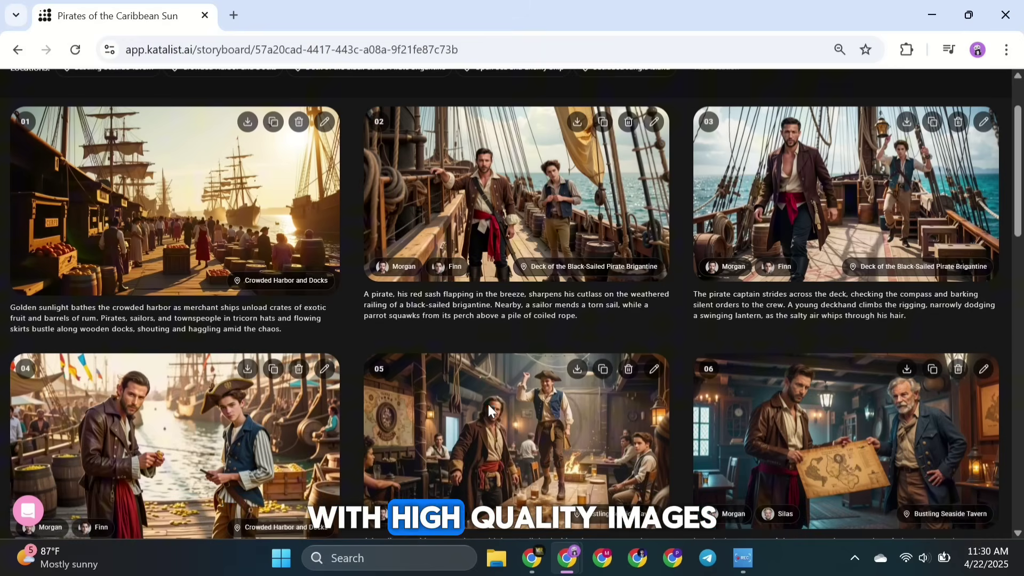
scroll(485, 407, down, 8)
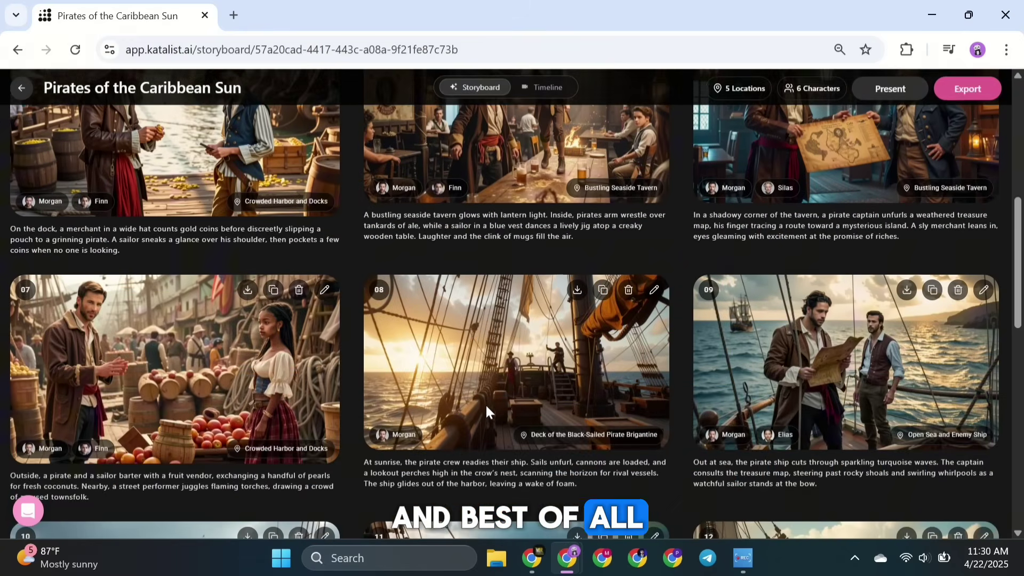
scroll(485, 406, down, 8)
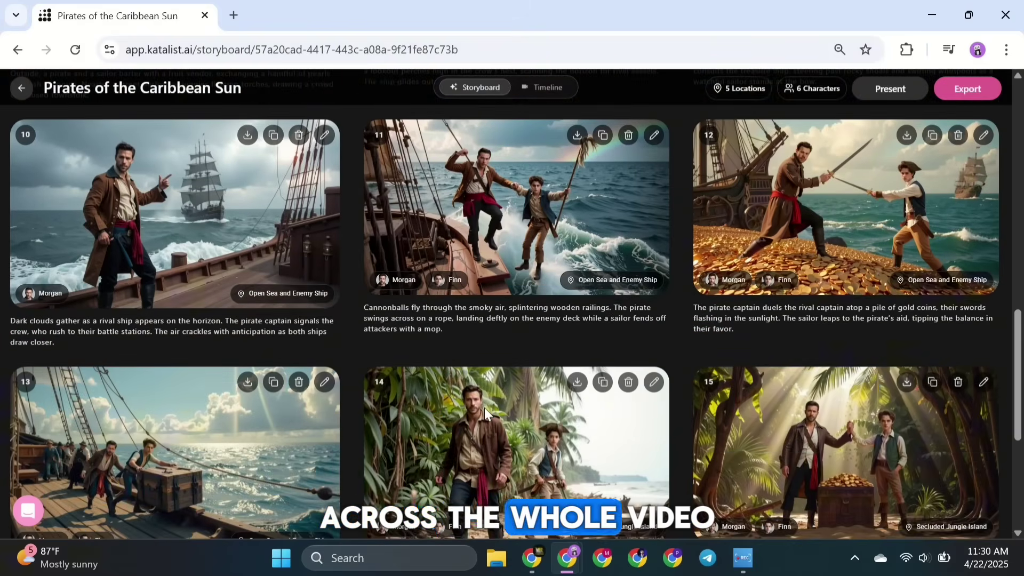
scroll(484, 417, up, 20)
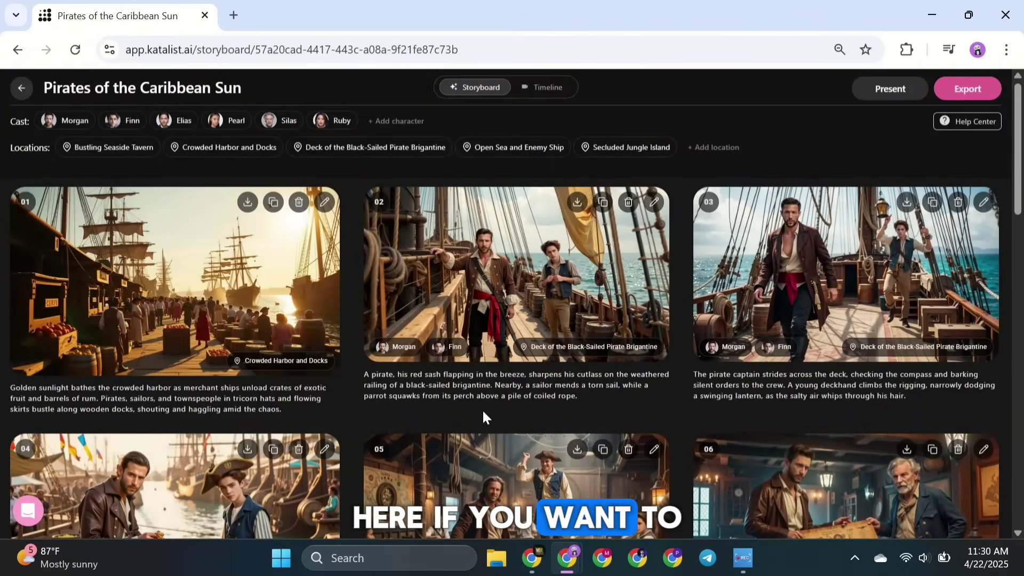
mouse_move(349, 391)
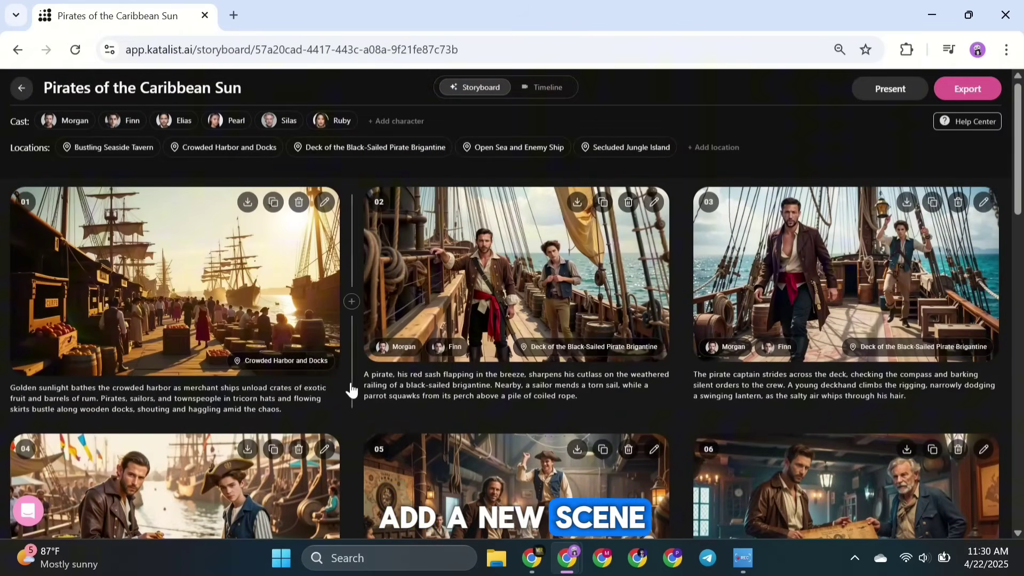
click(352, 303)
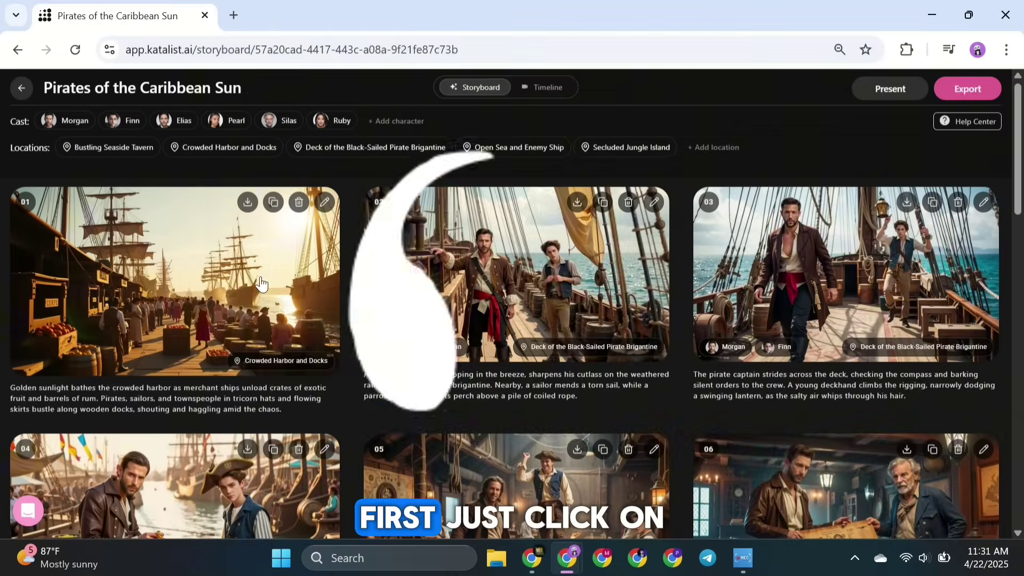
For scene 01, keep the harbor location and set the shot type and camera angle.
click(200, 299)
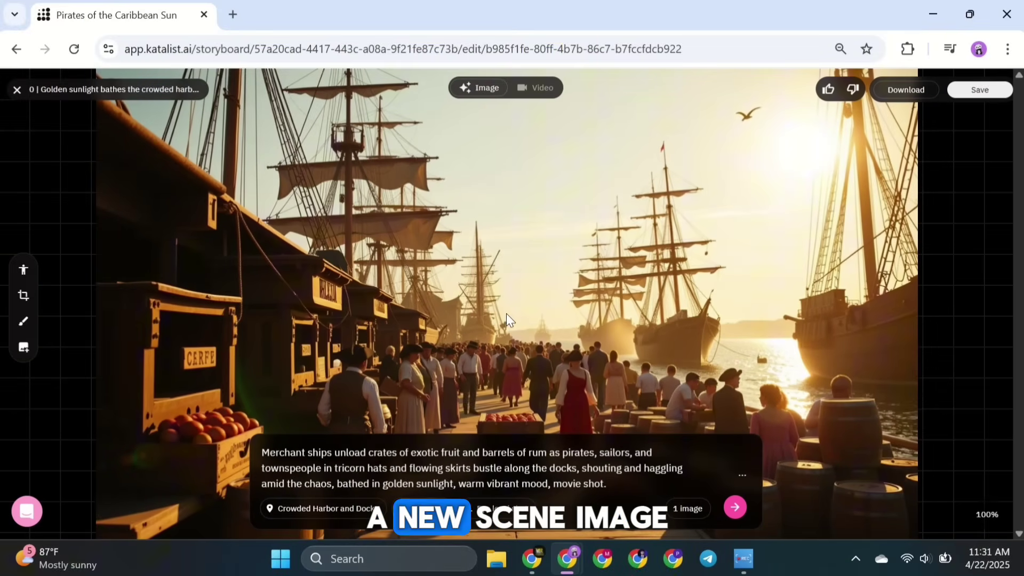
click(320, 509)
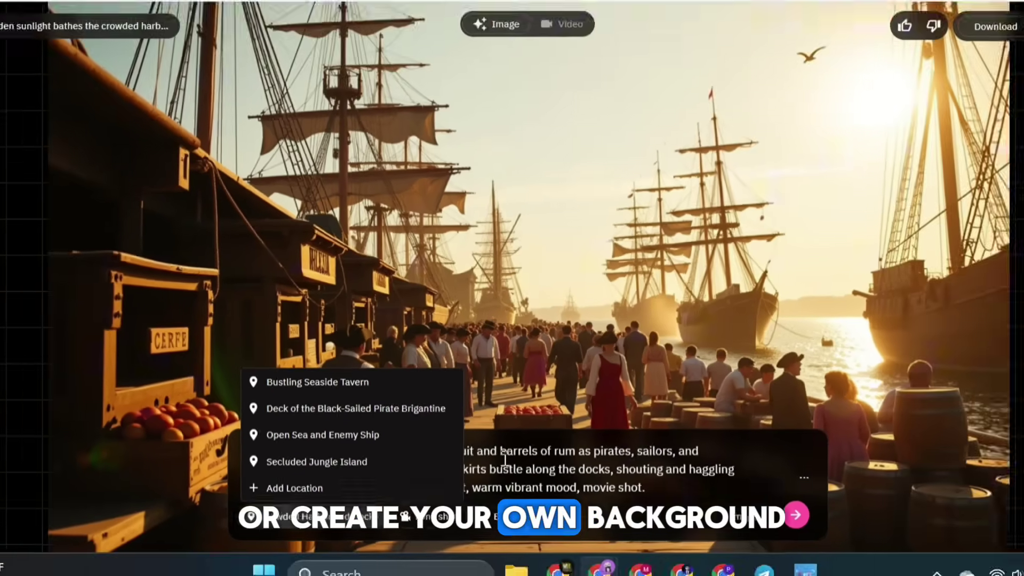
click(537, 455)
click(436, 513)
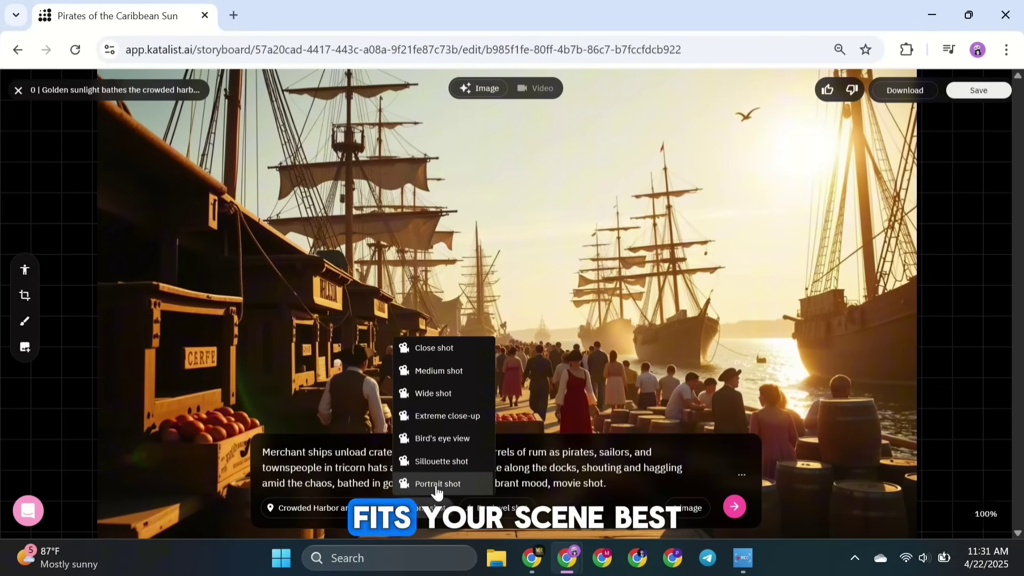
click(479, 462)
click(510, 513)
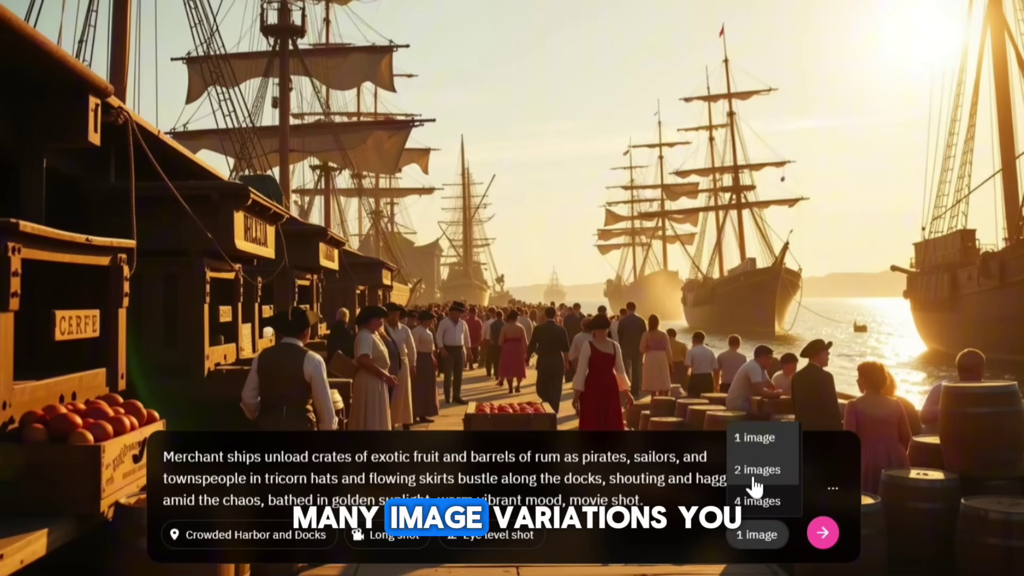
Generate 2 image variations and save the second dockside version into scene 01.
click(755, 470)
click(821, 533)
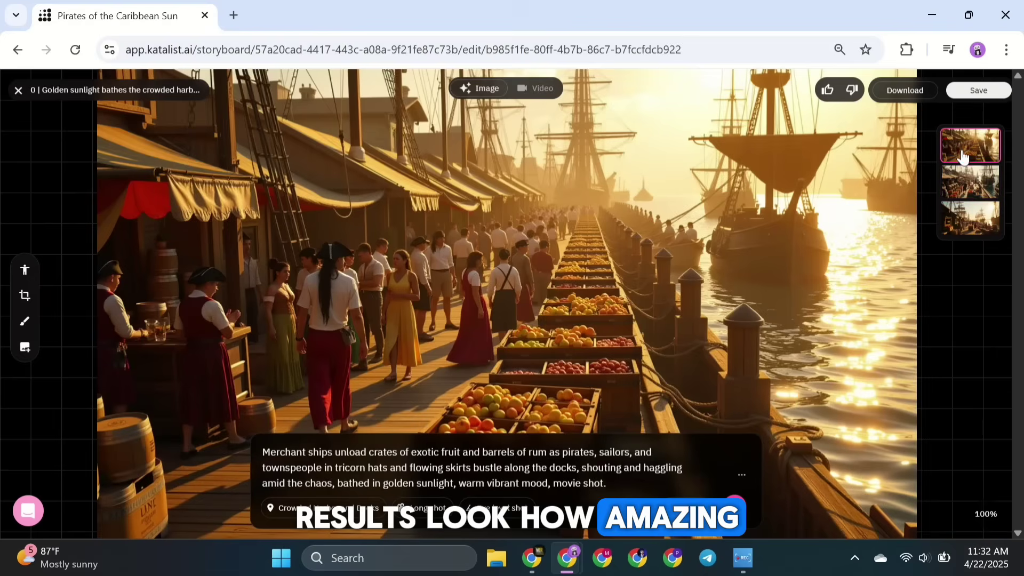
click(969, 188)
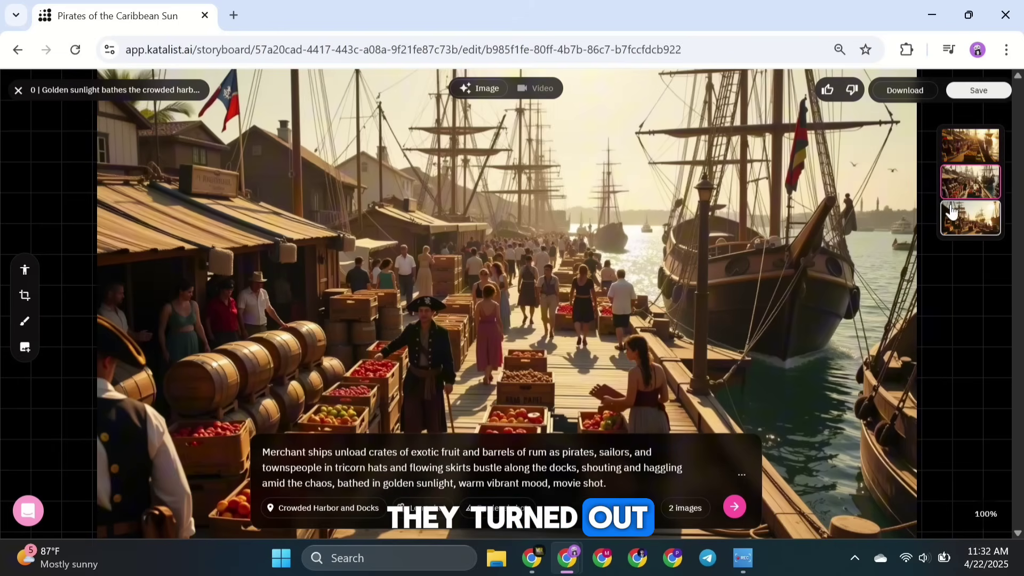
click(976, 92)
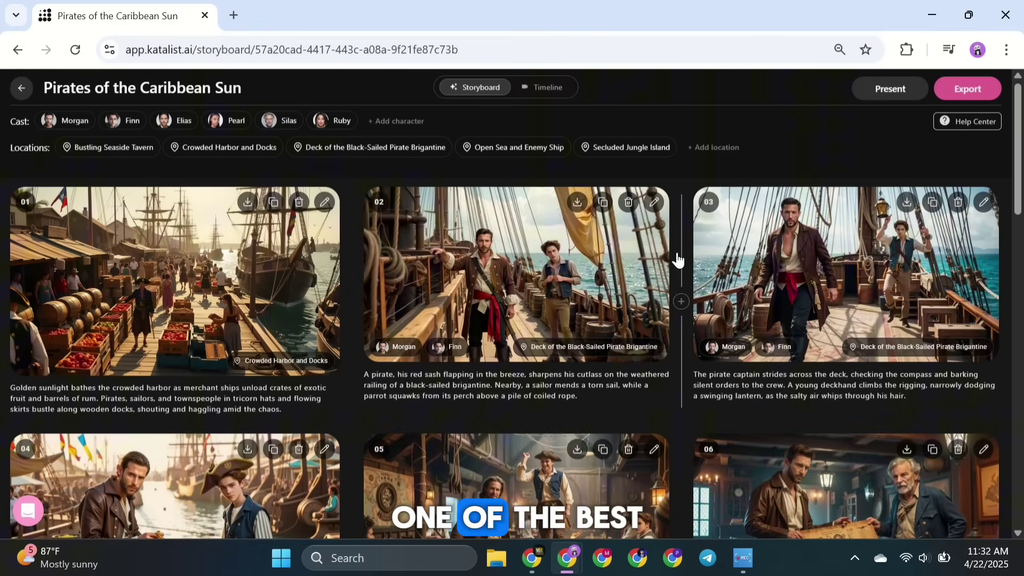
In scene 02's posing tool, move Finn's hand down and outward and regenerate the image.
click(556, 287)
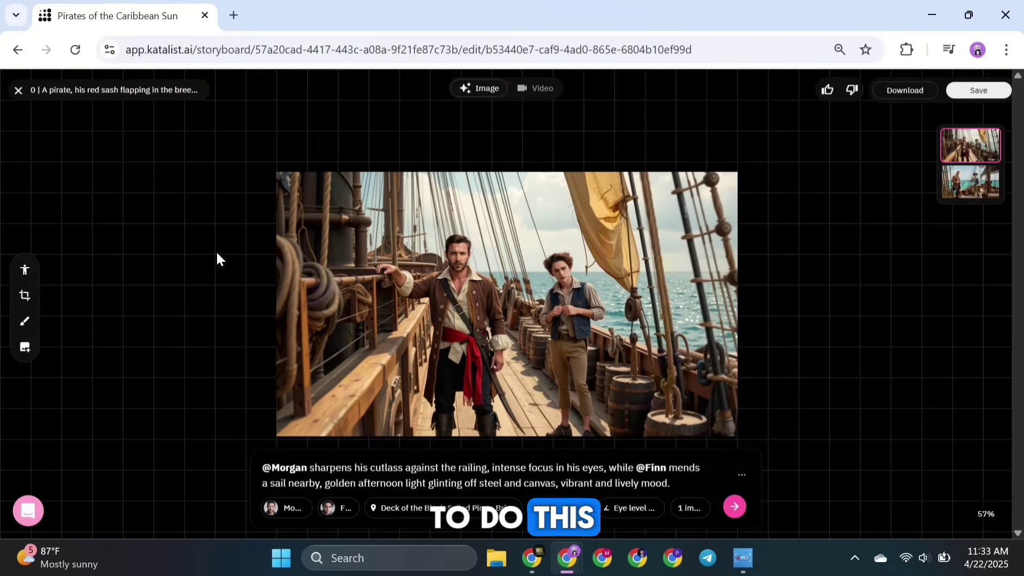
click(25, 271)
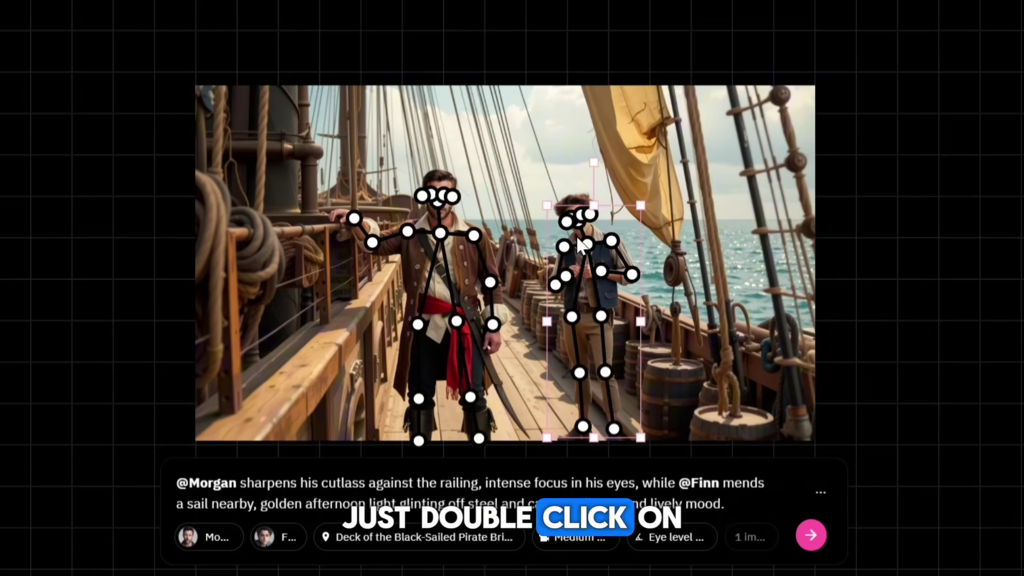
click(600, 271)
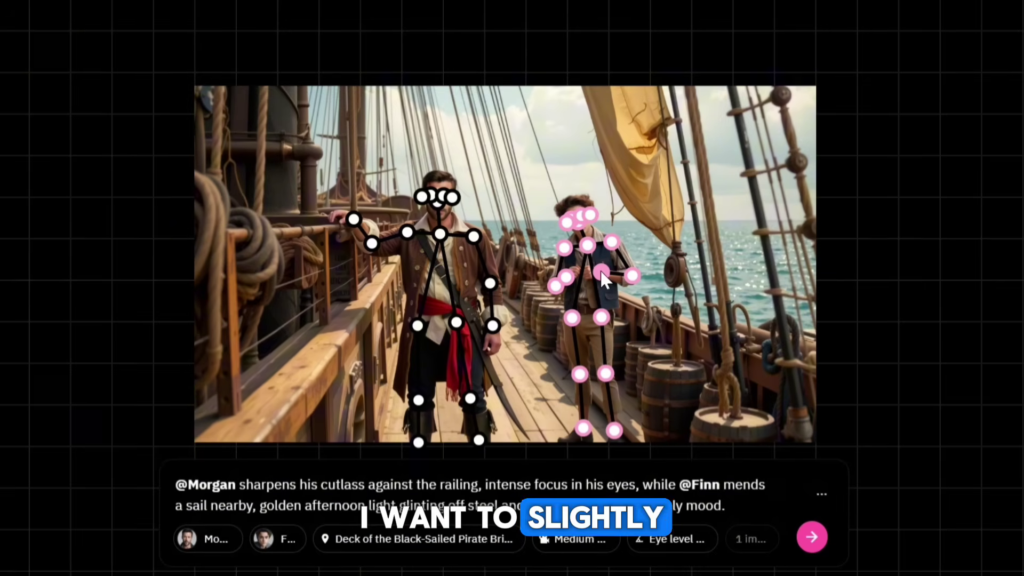
drag(600, 270, 649, 309)
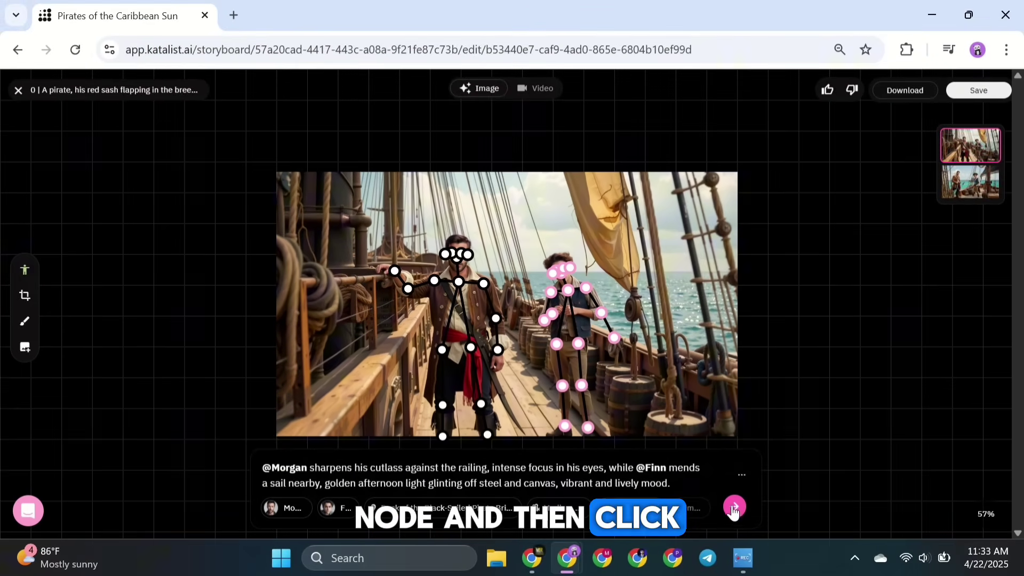
click(734, 507)
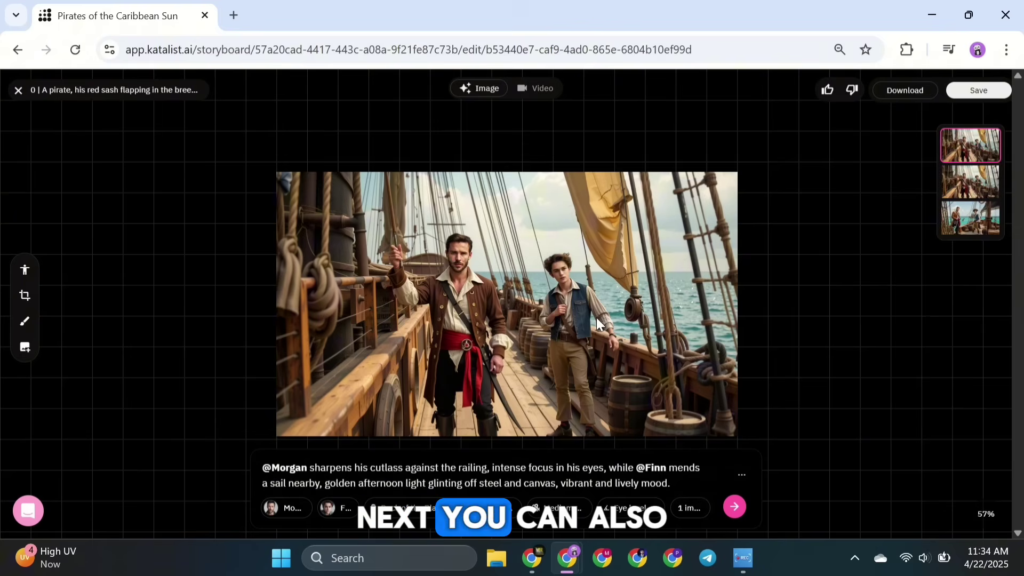
Paint over the barrel beside Finn and generate 2 fill versions with the prompt 'sword'.
click(25, 296)
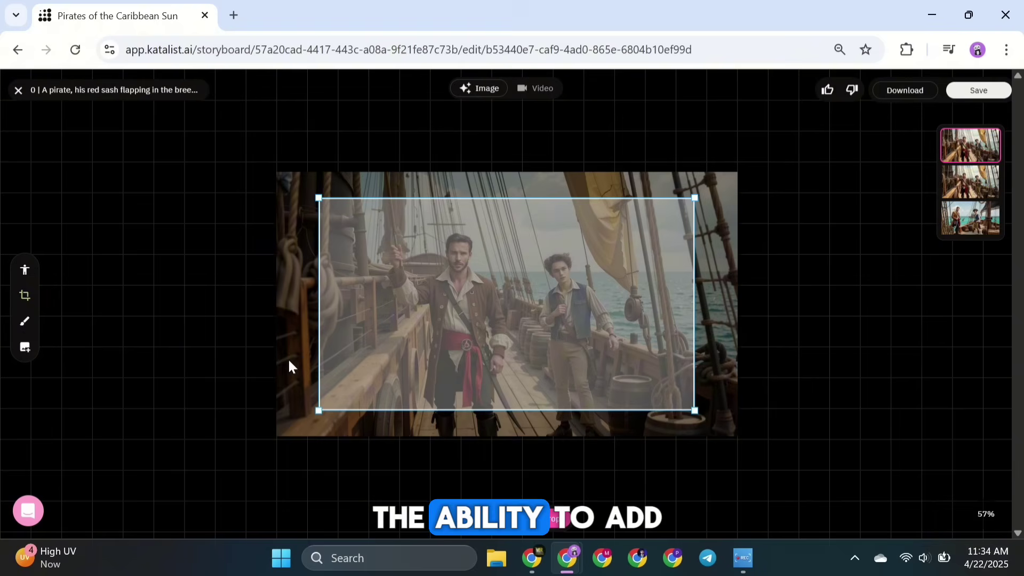
click(27, 327)
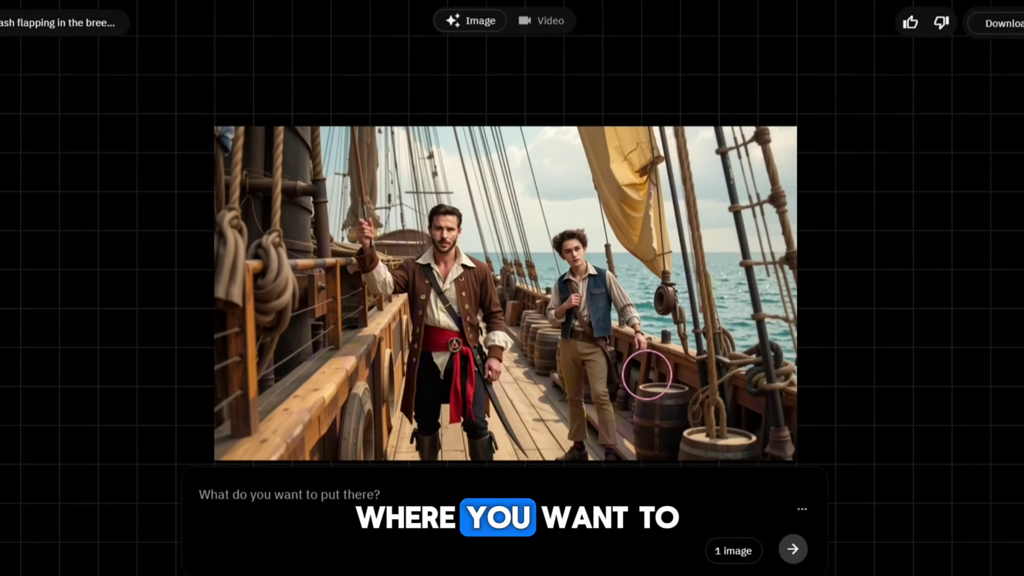
drag(645, 360, 657, 429)
text(sword)
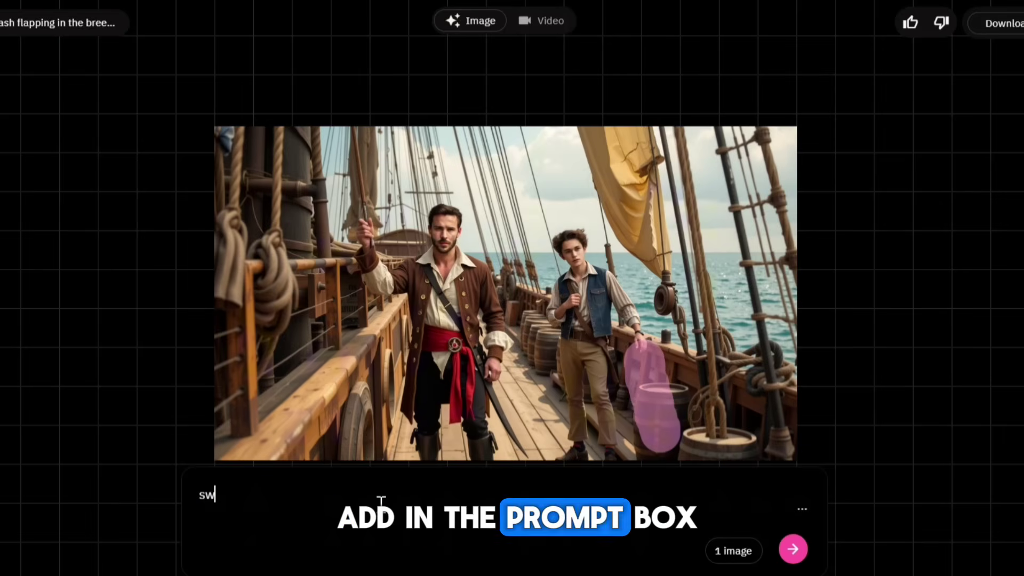
click(741, 557)
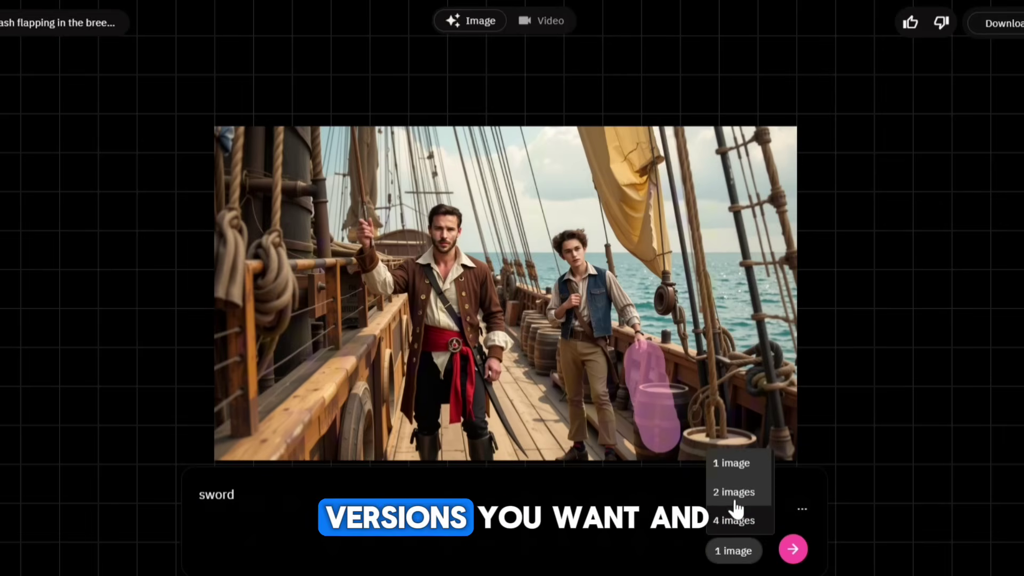
click(734, 493)
click(792, 550)
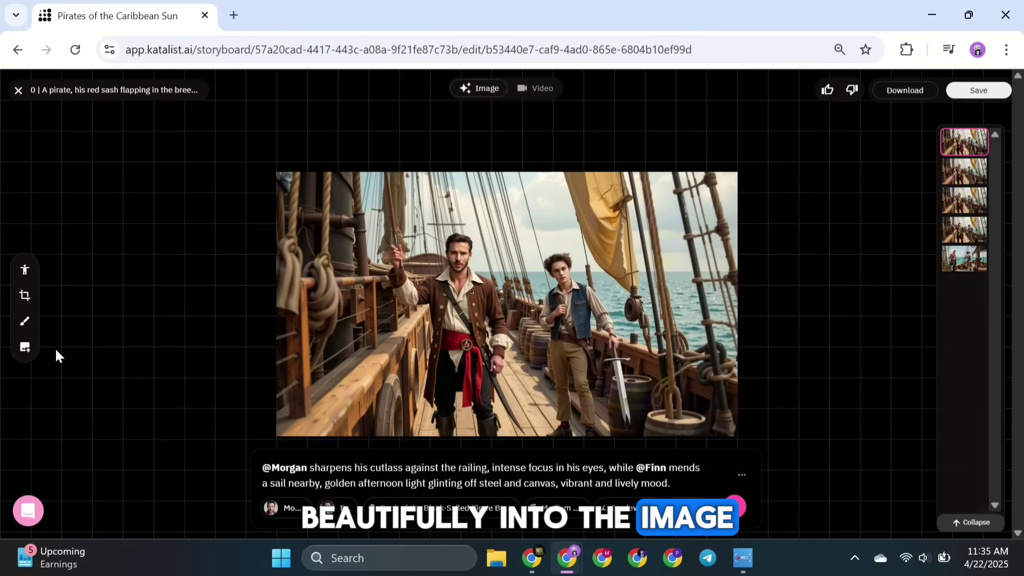
Pick the second sword version and save it to scene 02.
click(26, 351)
click(858, 11)
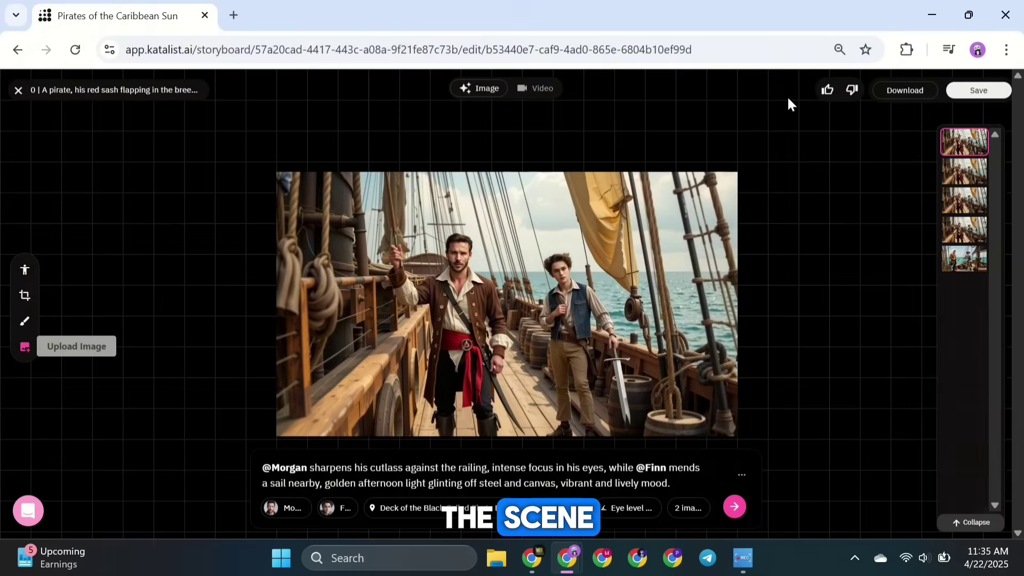
click(964, 171)
click(966, 91)
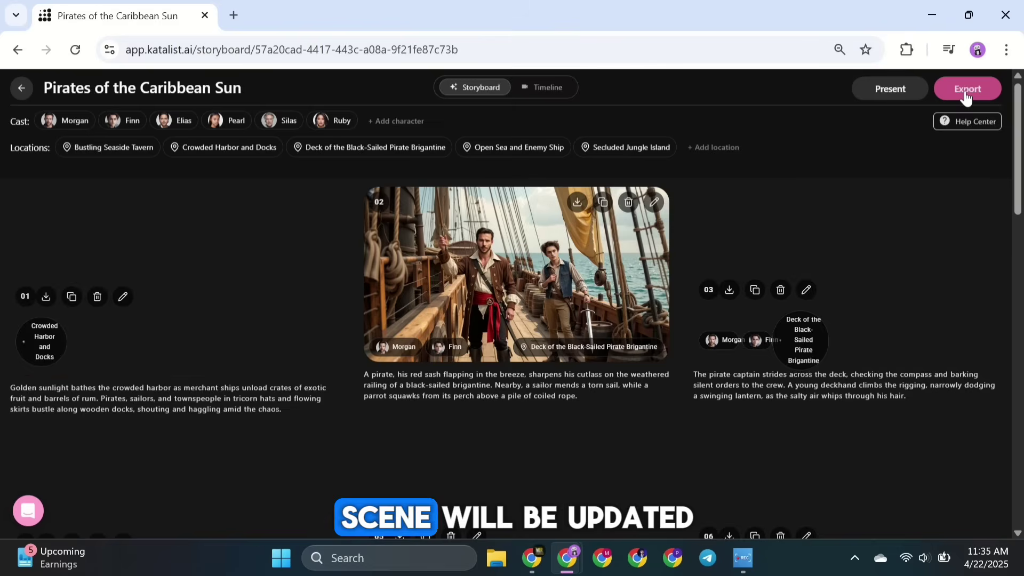
click(527, 345)
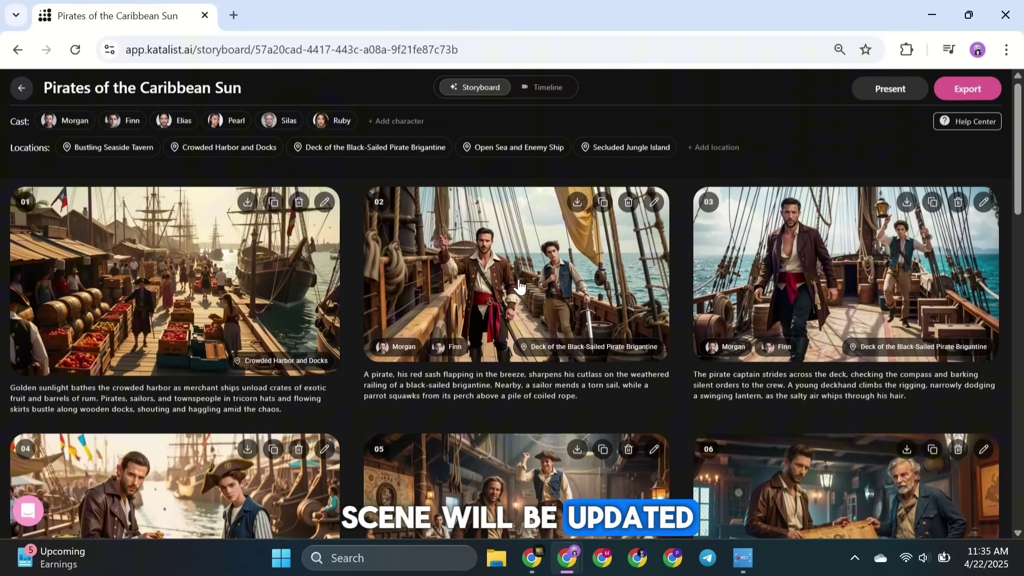
scroll(540, 284, down, 3)
scroll(539, 284, down, 6)
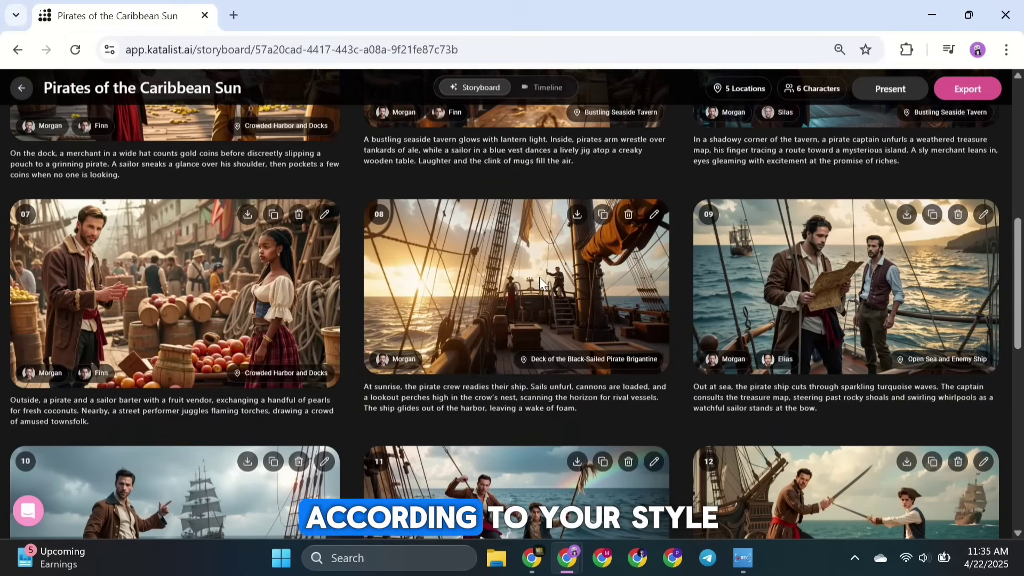
click(540, 283)
scroll(539, 284, down, 8)
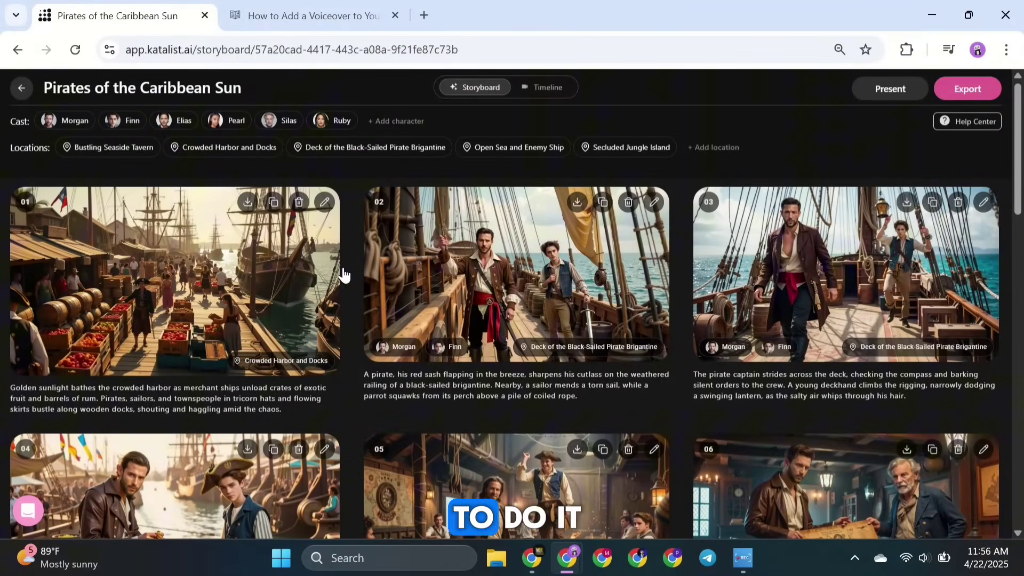
Animate scene 01's harbour market image with the prompt 'animate' on Runway Gen-4 Turbo.
click(164, 278)
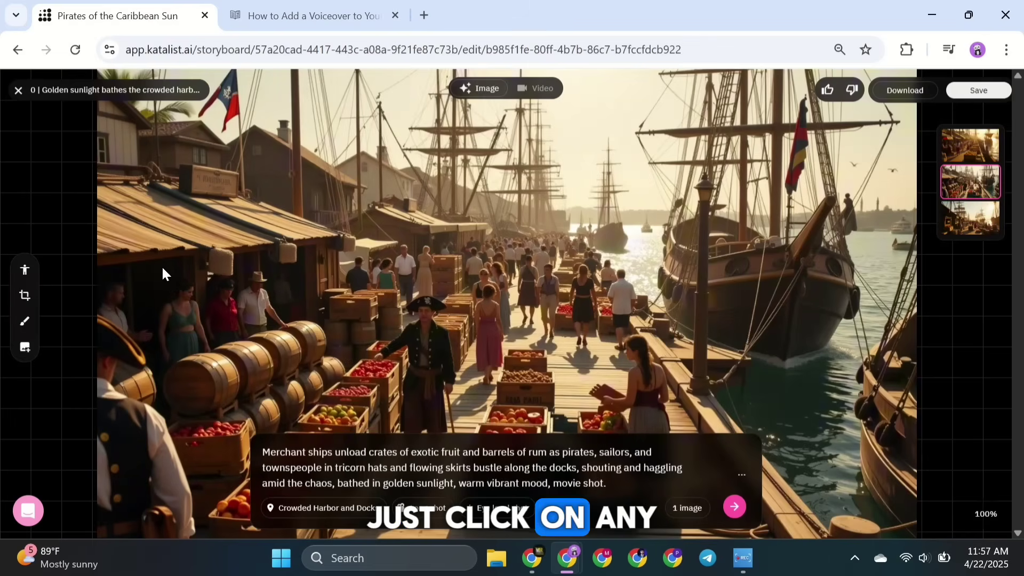
click(536, 96)
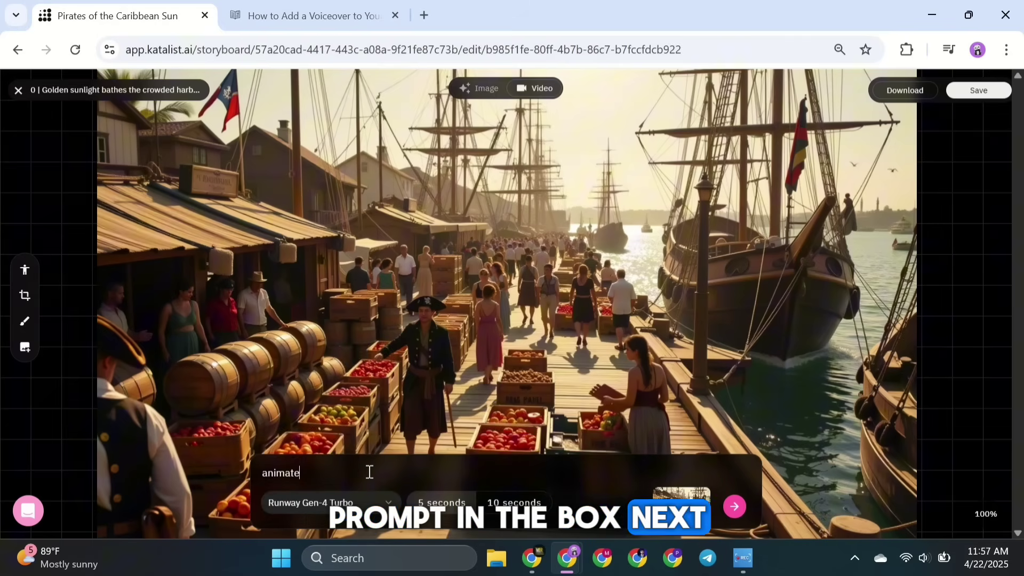
click(320, 502)
scroll(339, 435, down, 1)
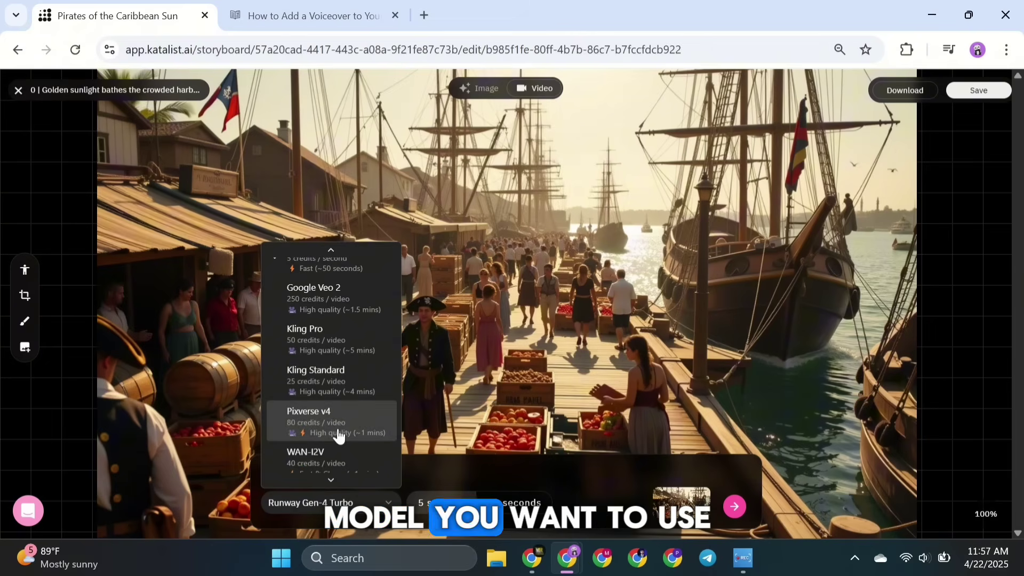
scroll(335, 368, up, 1)
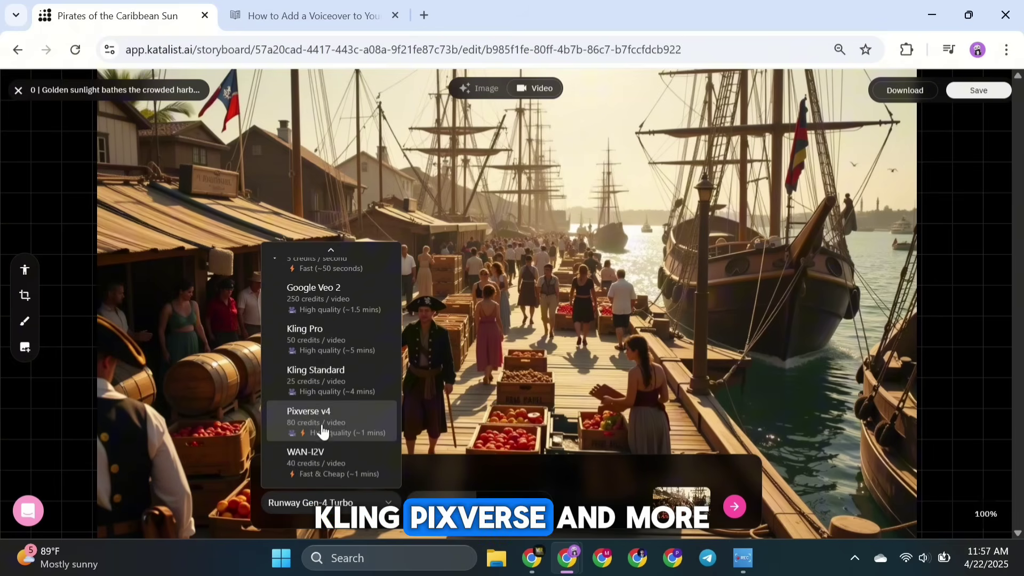
scroll(330, 458, down, 1)
click(447, 476)
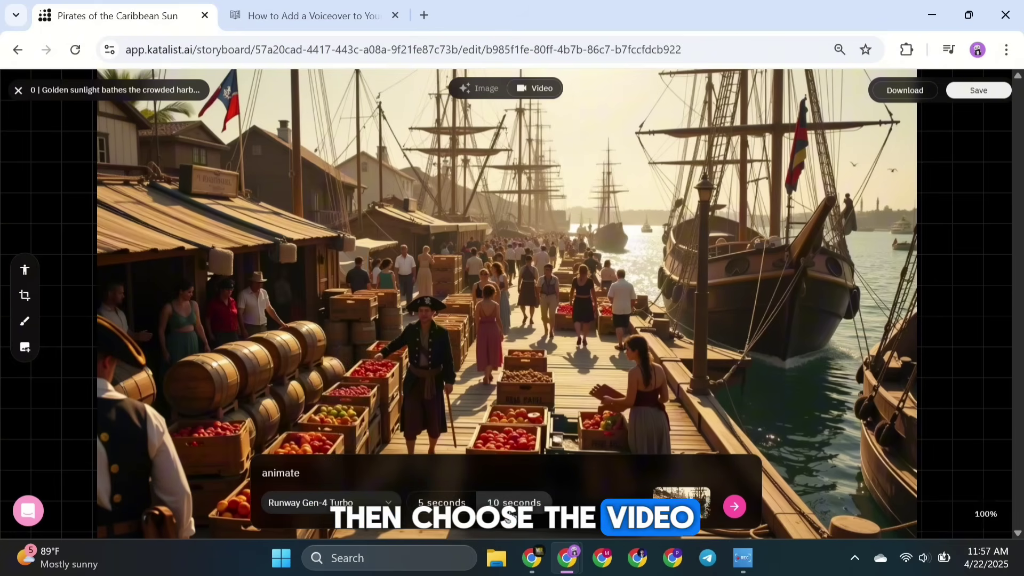
click(734, 507)
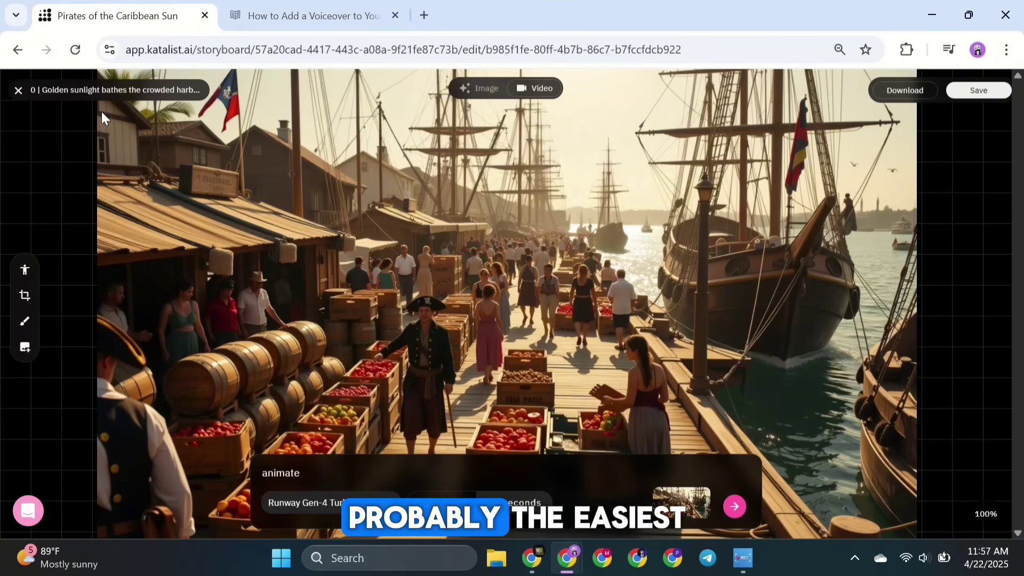
click(18, 89)
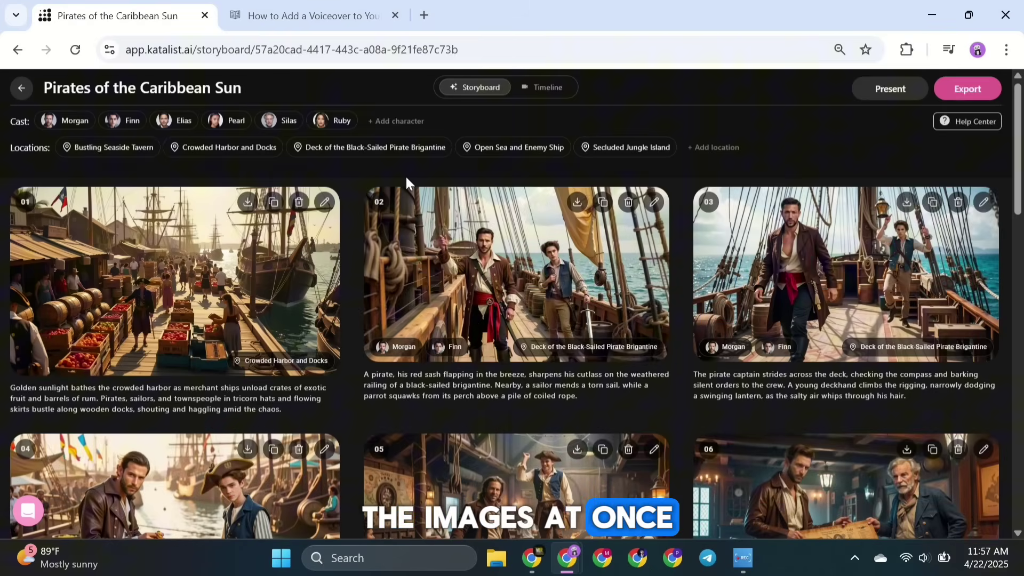
Open the Timeline view and scrub through the 15s and 20s scenes, then back to 0s.
click(549, 86)
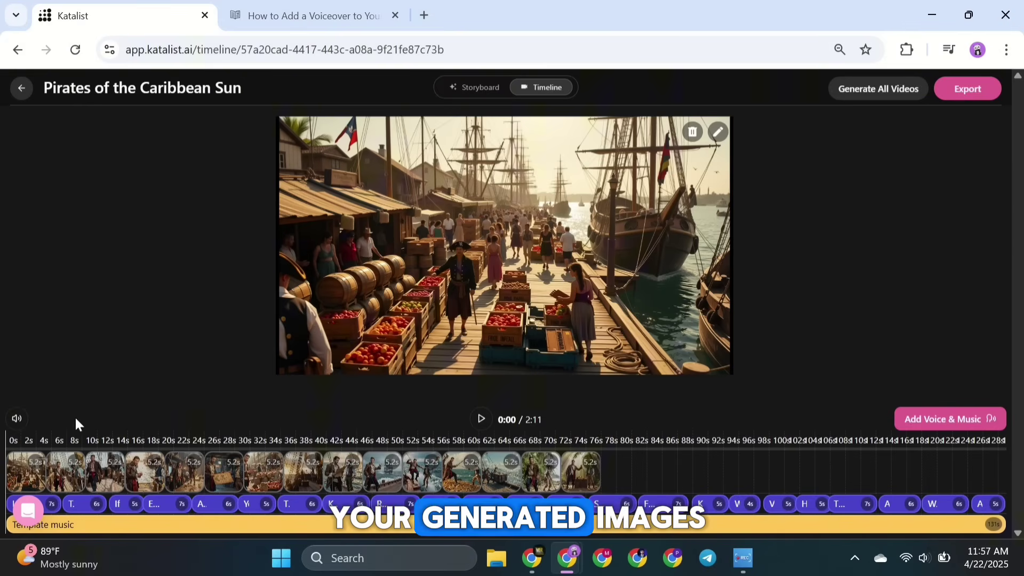
click(59, 439)
click(123, 438)
click(173, 440)
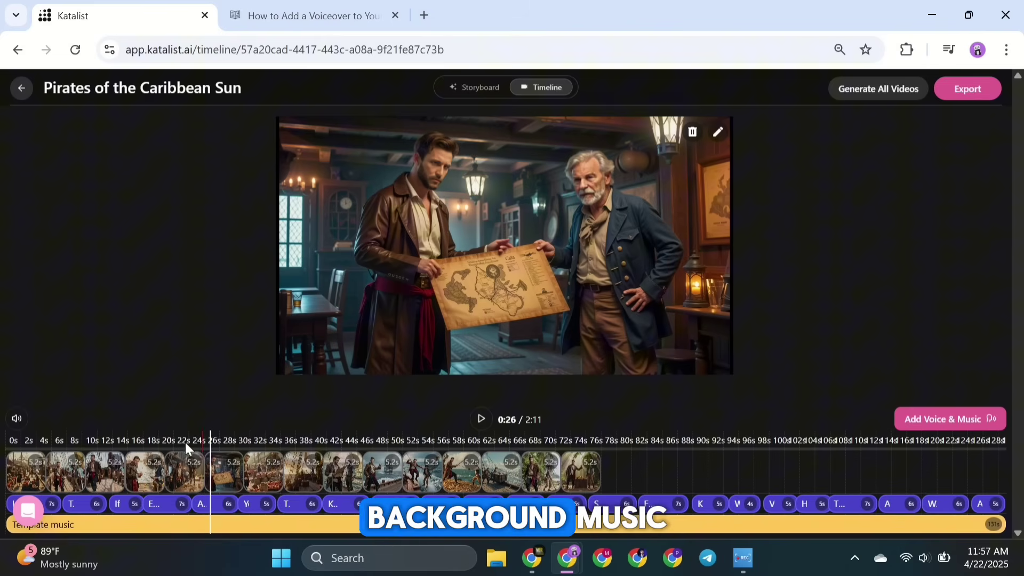
click(12, 439)
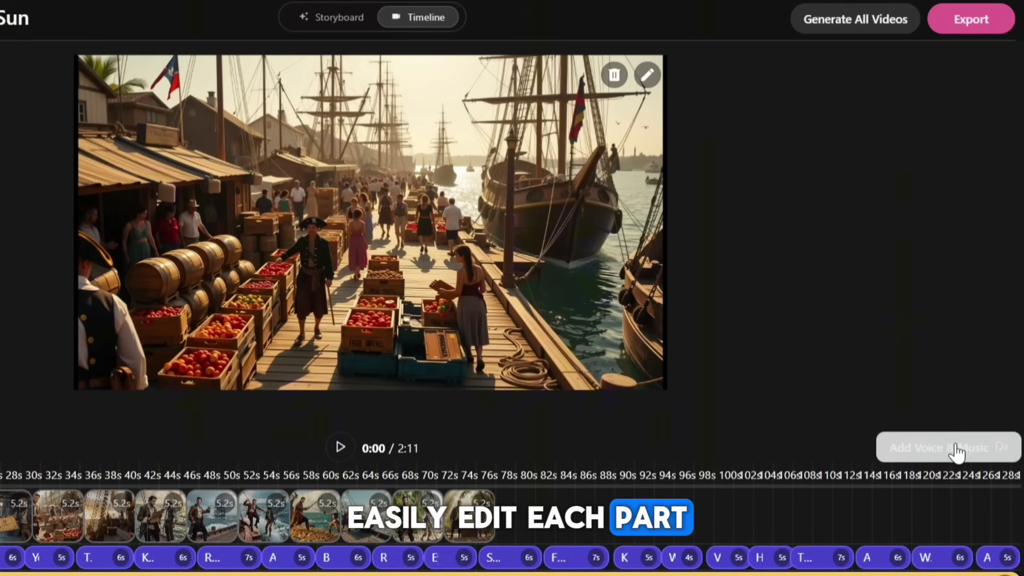
click(941, 456)
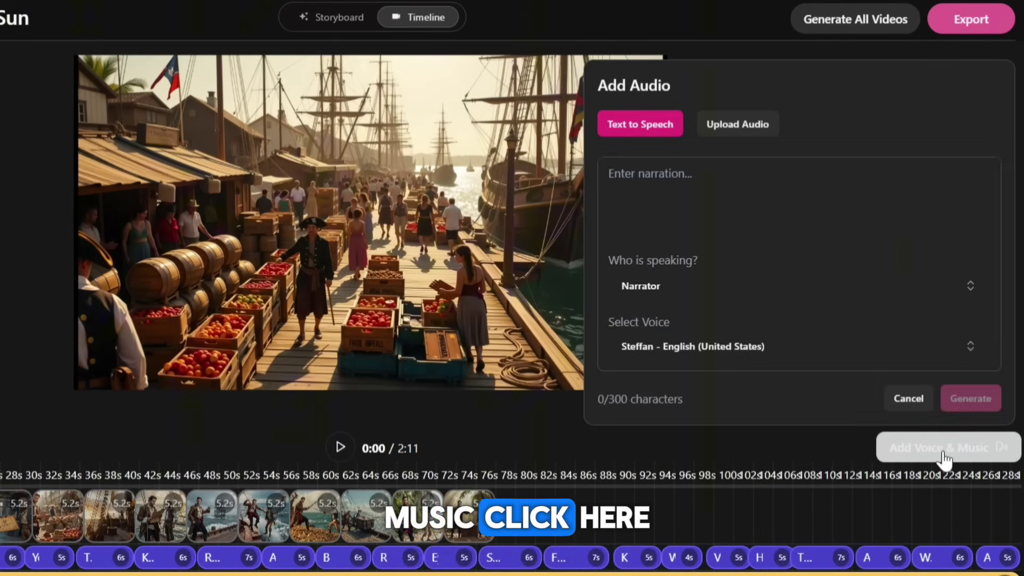
click(728, 124)
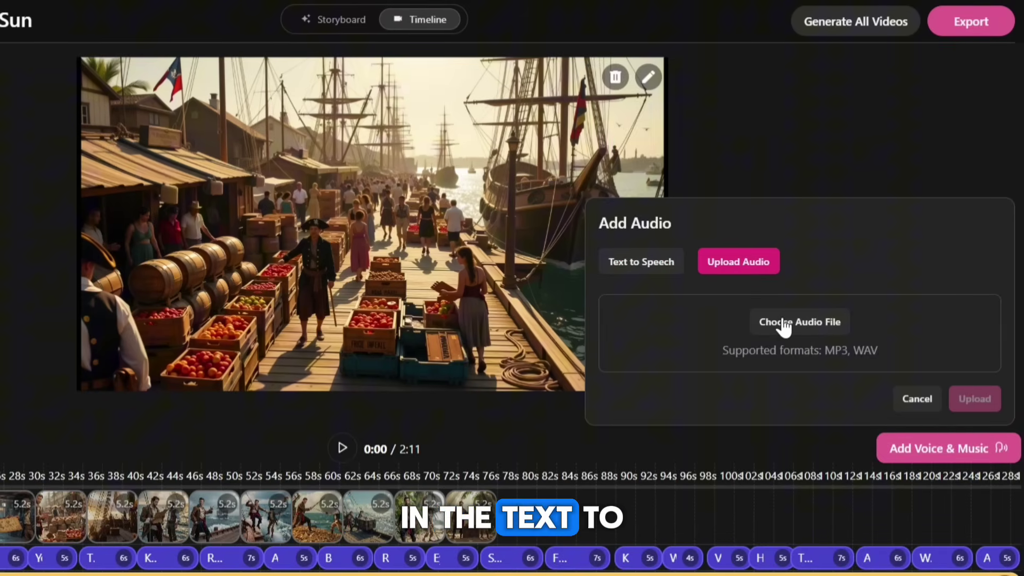
click(642, 262)
click(647, 176)
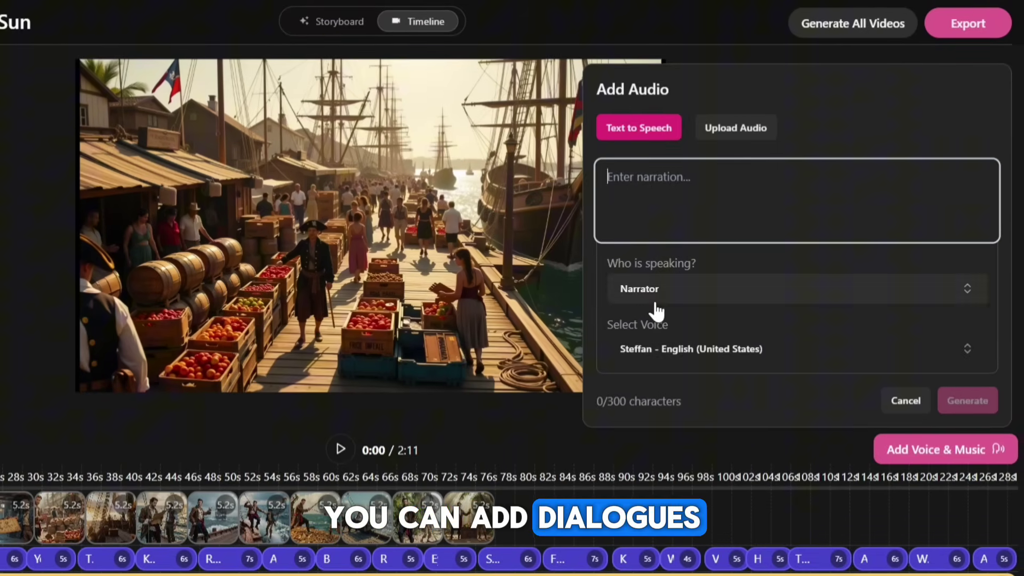
click(675, 280)
scroll(643, 172, down, 1)
scroll(647, 177, up, 1)
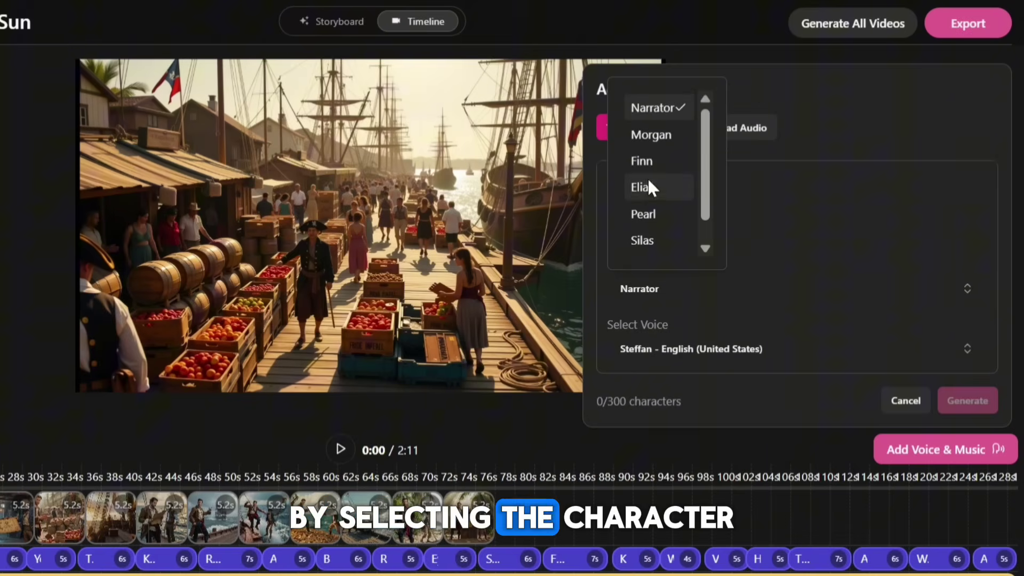
click(664, 139)
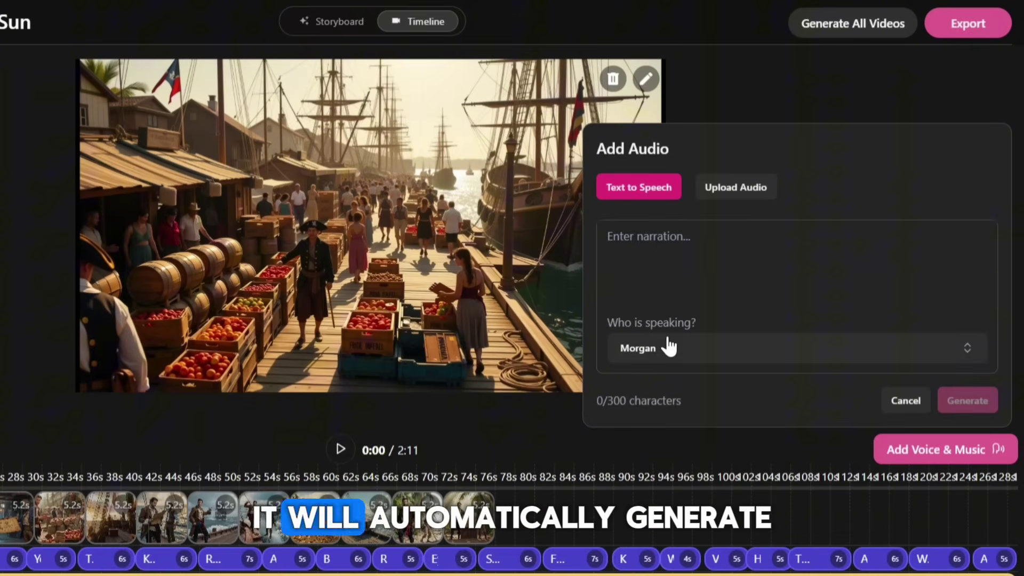
click(660, 362)
click(651, 167)
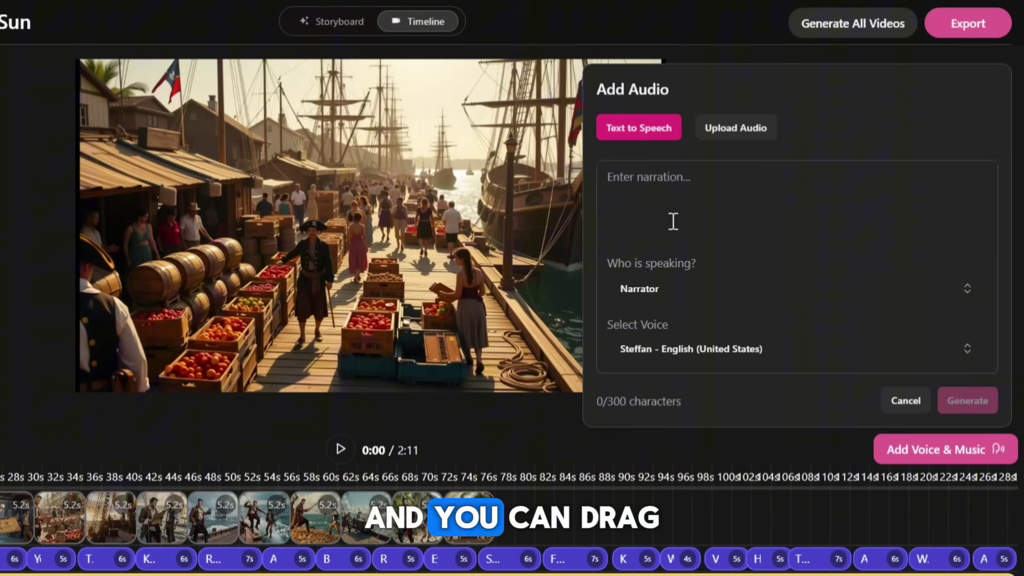
click(693, 349)
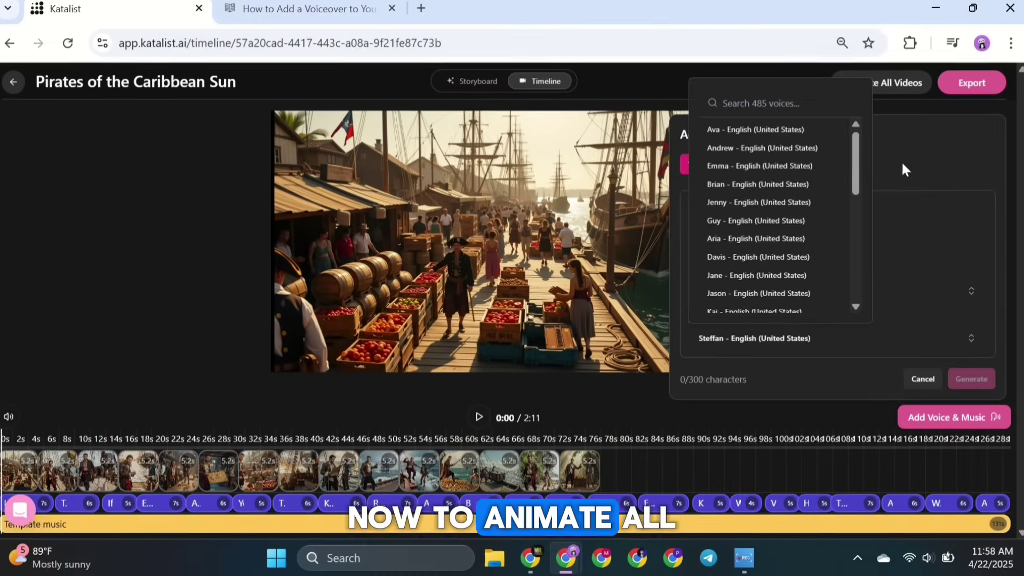
click(905, 169)
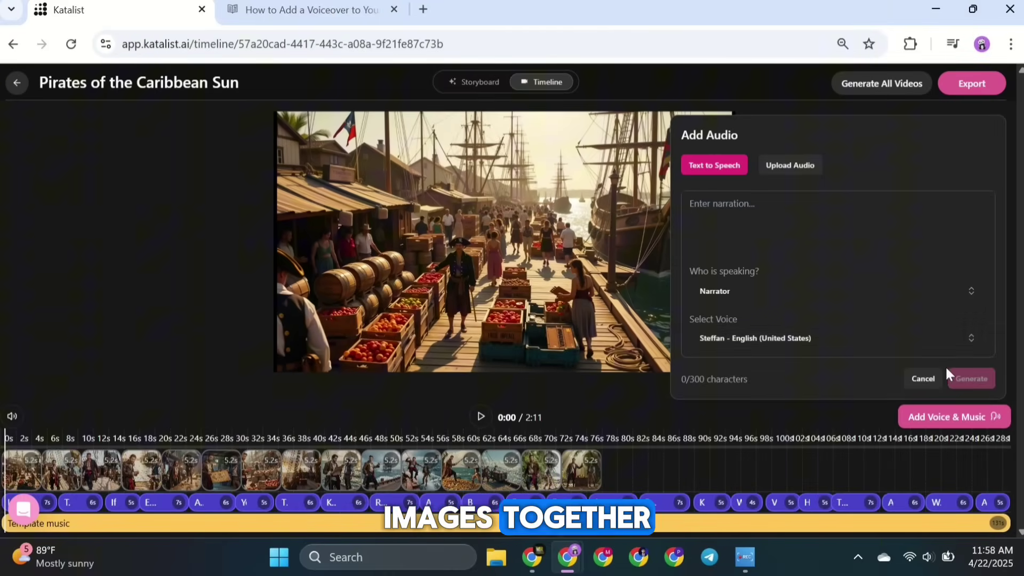
click(281, 308)
Batch-generate videos for every storyboard frame using the Google Veo 2 model.
click(877, 91)
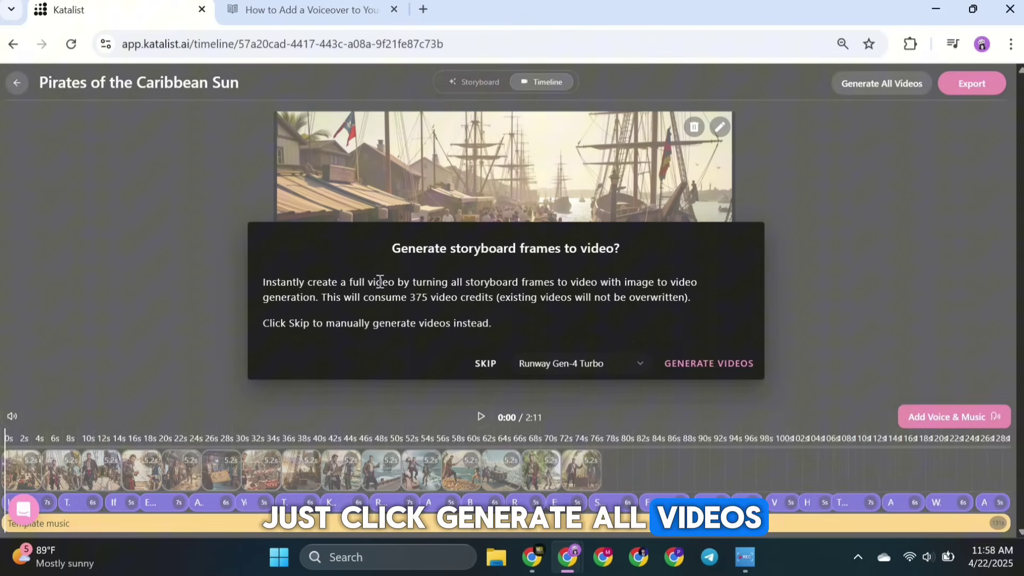
click(613, 364)
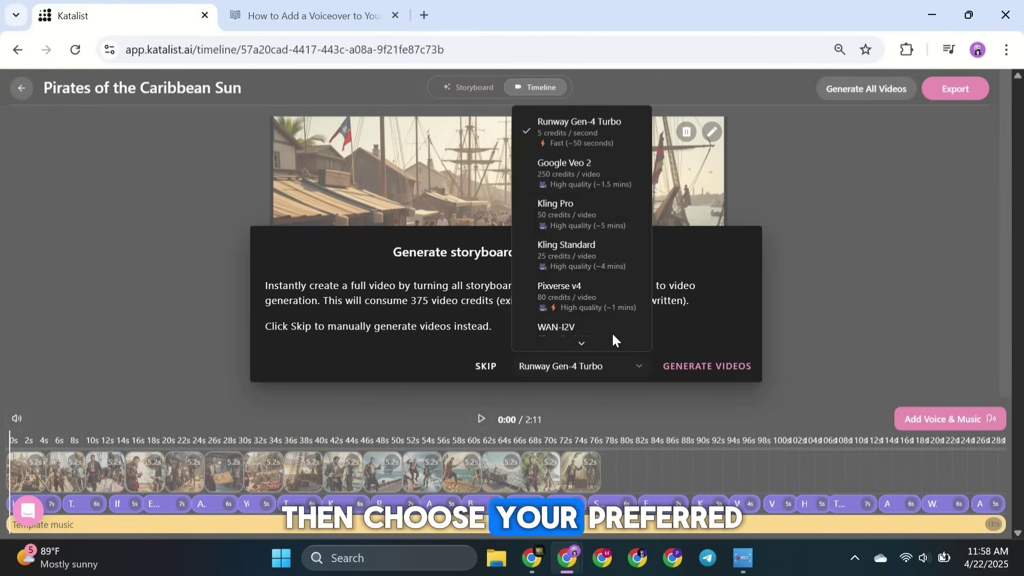
click(581, 171)
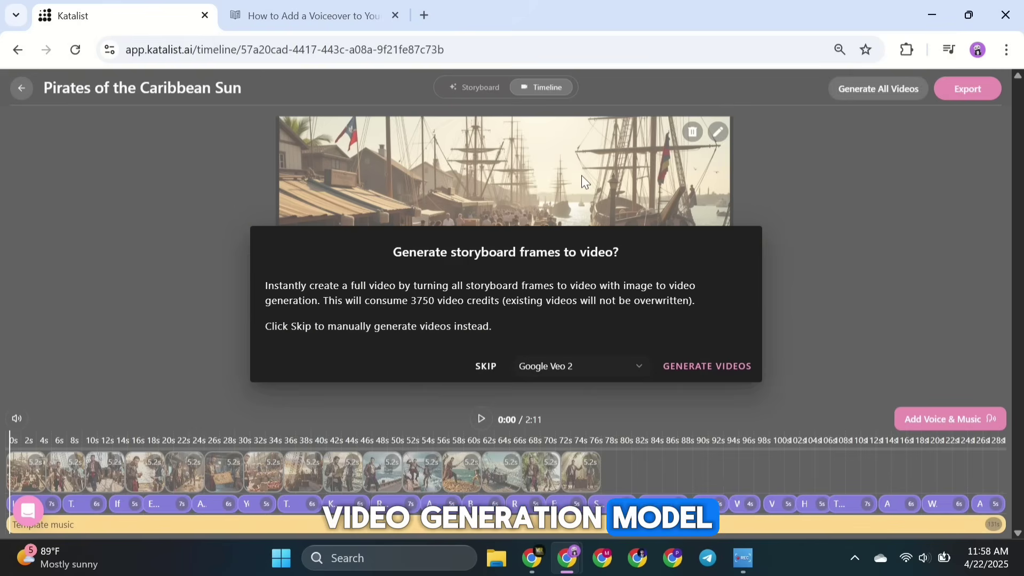
click(702, 367)
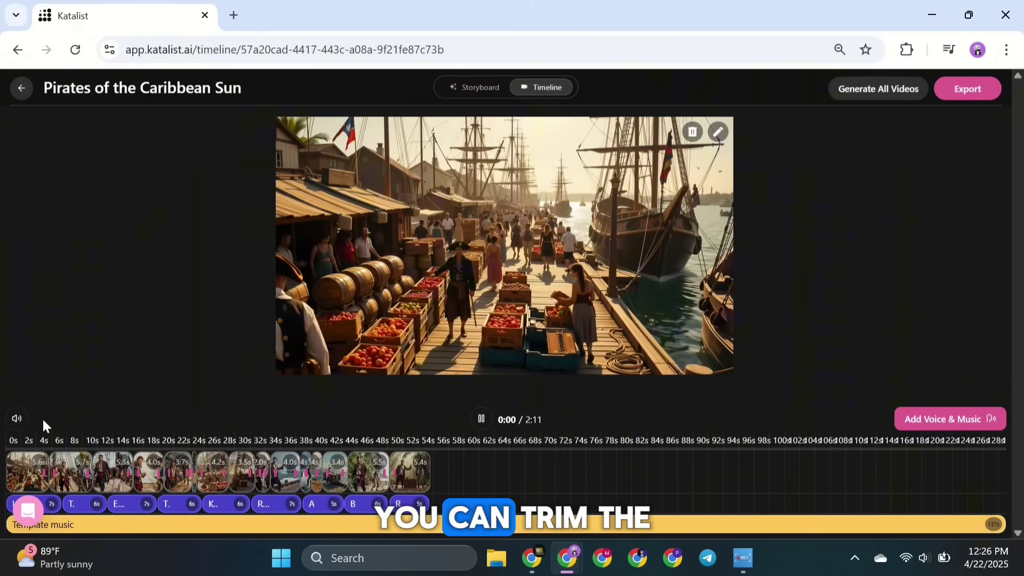
Pause timeline playback and park the playhead on the harbour dock clip near 16s.
click(104, 440)
click(171, 440)
click(17, 418)
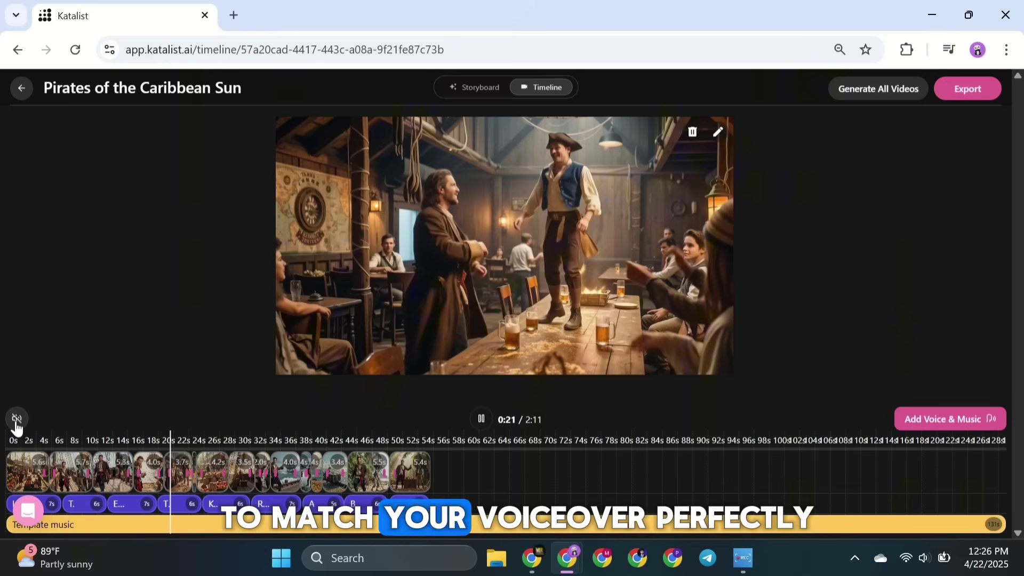
key(space)
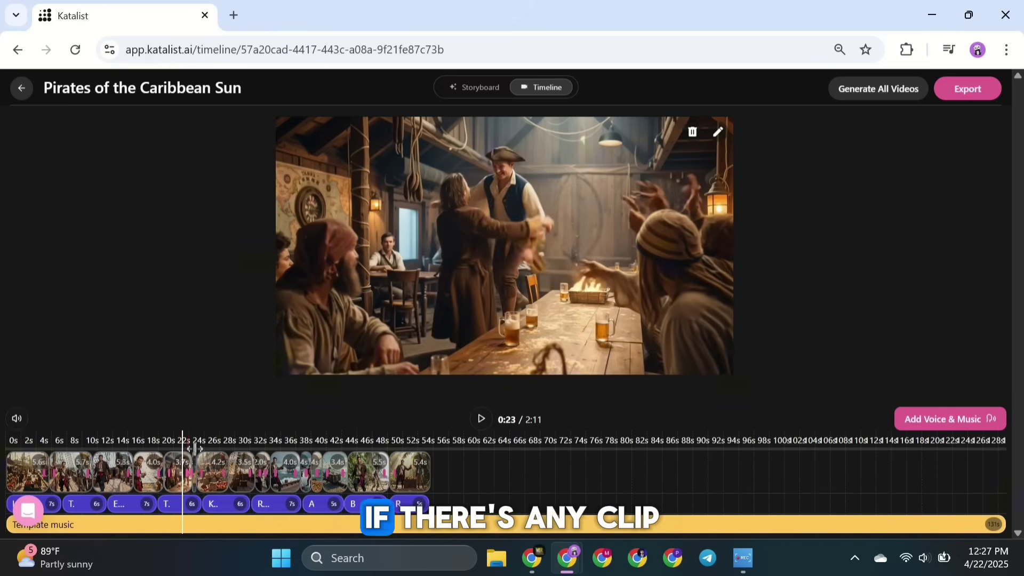
click(152, 435)
click(140, 440)
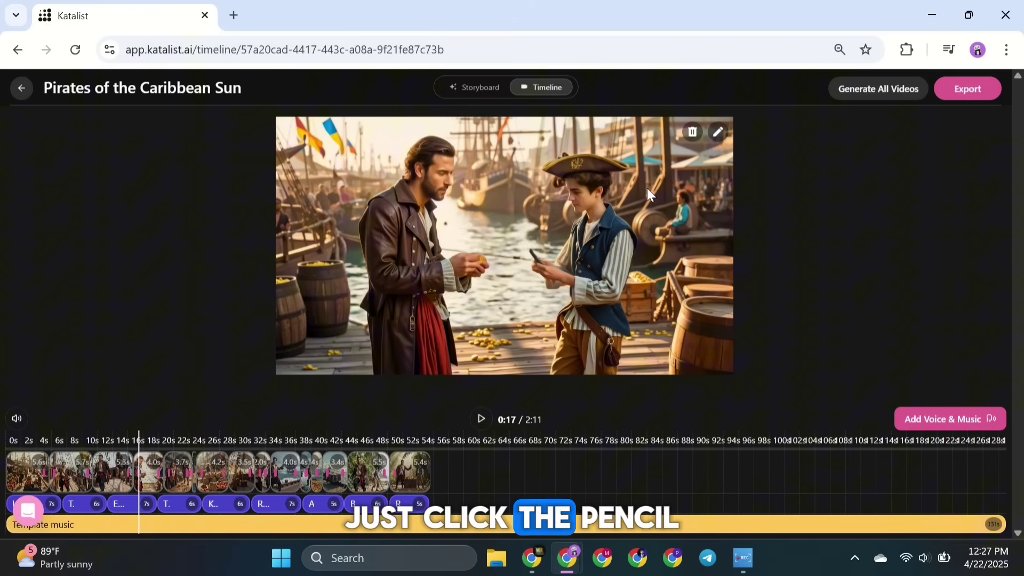
Open the harbour clip's editor and select its video prompt text after the shot type.
click(719, 131)
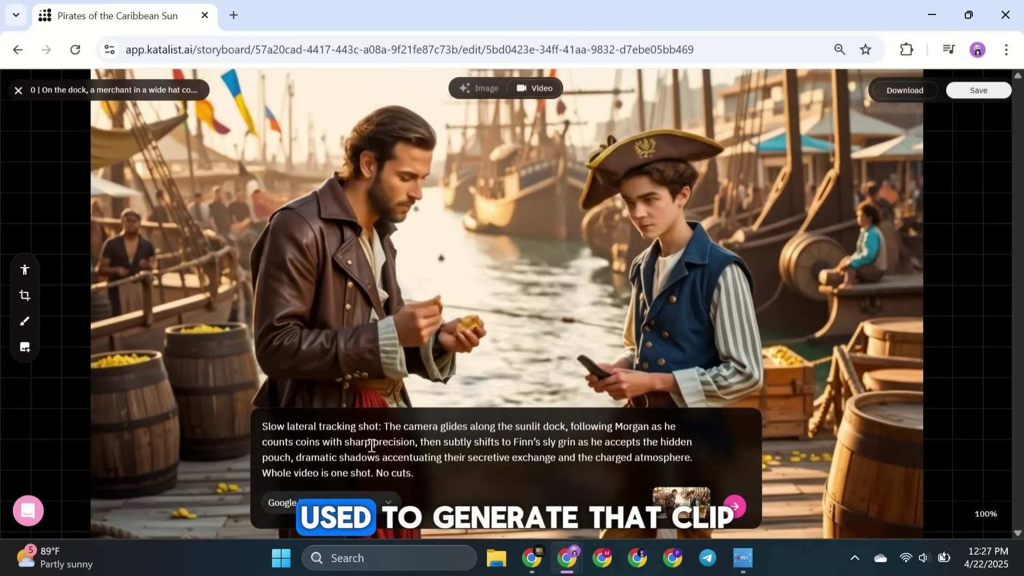
click(400, 442)
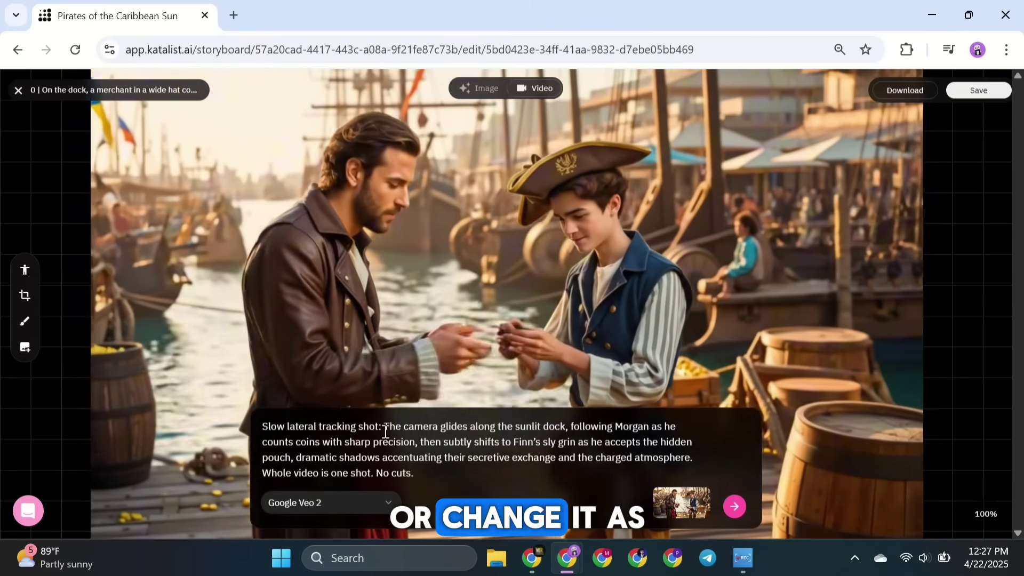
drag(384, 426, 427, 473)
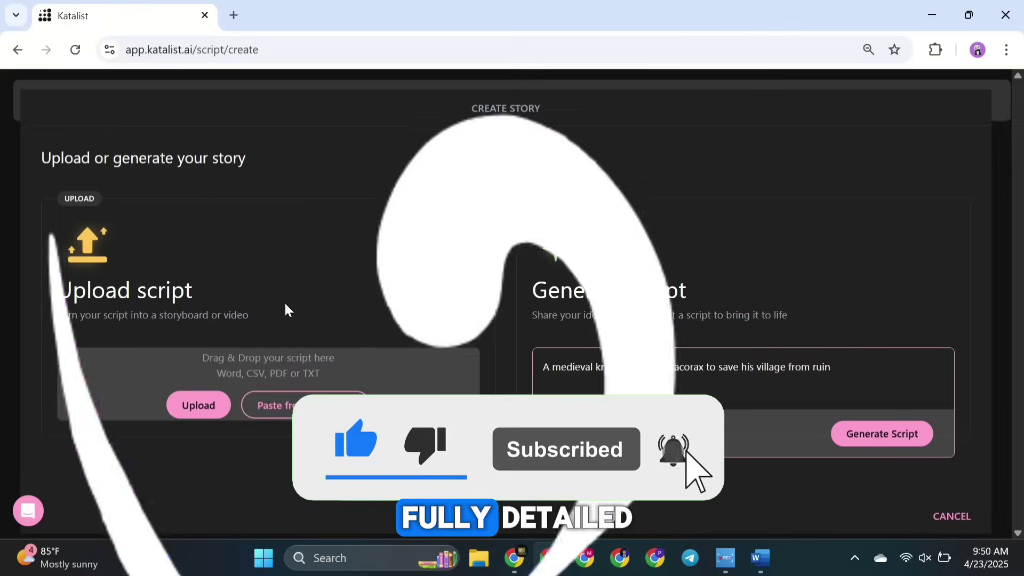
Keep Katalist on the file upload option and load chatgpt.com in a new browser tab.
click(305, 405)
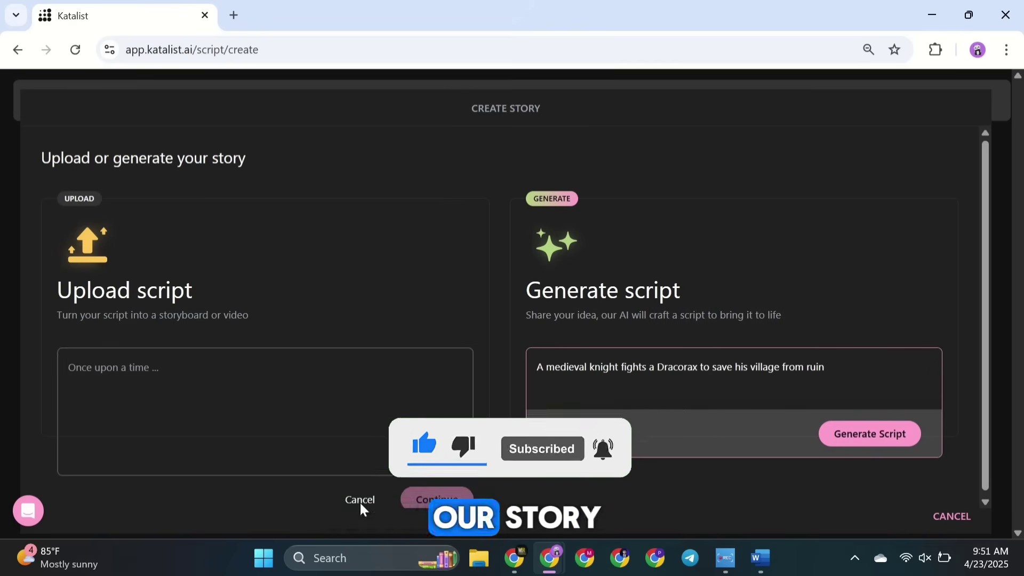
click(360, 500)
key(ctrl+t)
text(chatgpt.com)
key(Return)
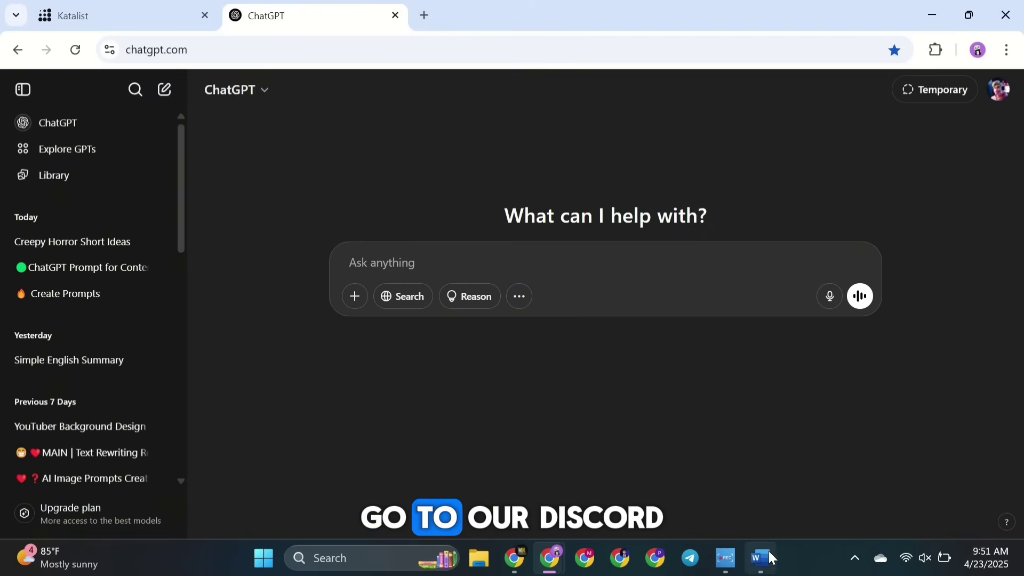
Copy Prompt 1 from the Word document and paste it into ChatGPT's message box.
click(759, 557)
drag(263, 288, 730, 331)
key(ctrl+c)
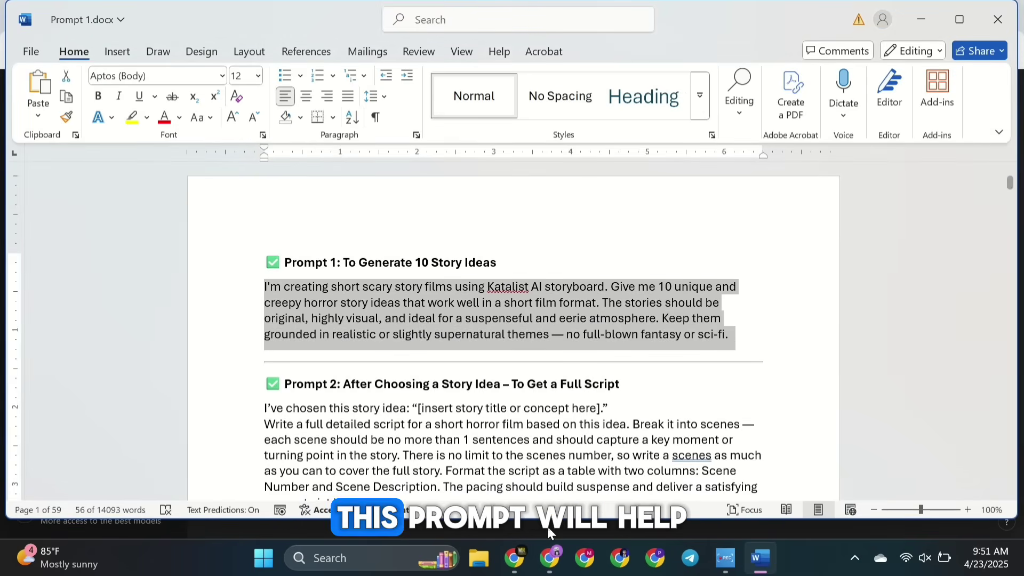
mouse_move(549, 557)
click(550, 472)
key(ctrl+v)
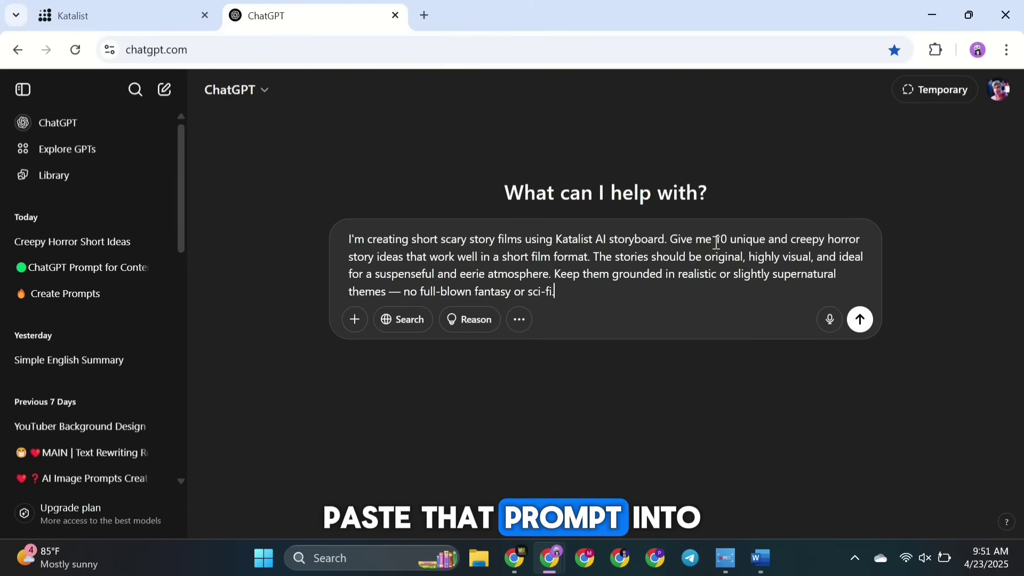
Submit the 10 horror story ideas request and scroll through the returned ideas.
drag(715, 239, 751, 238)
click(741, 274)
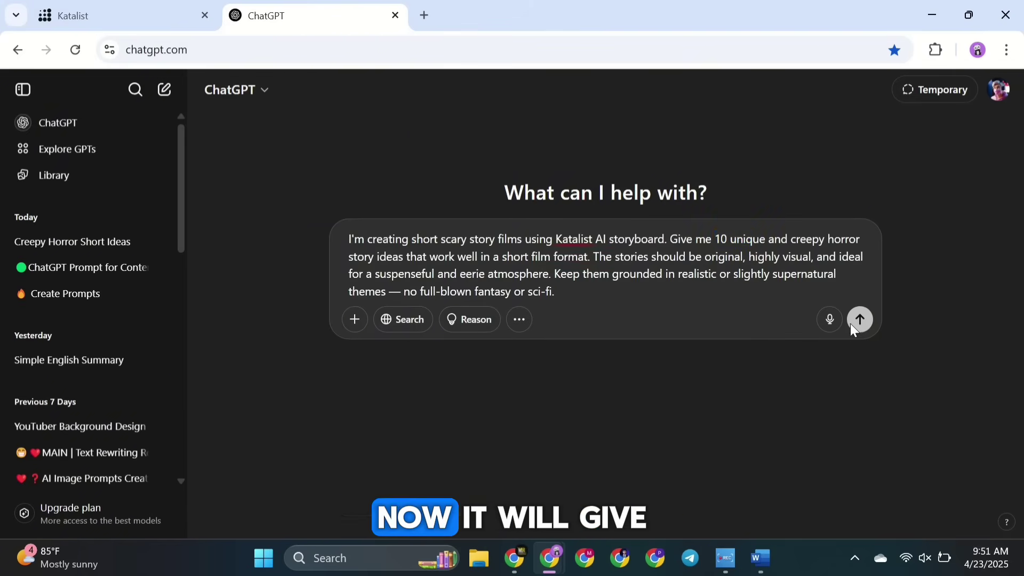
key(Return)
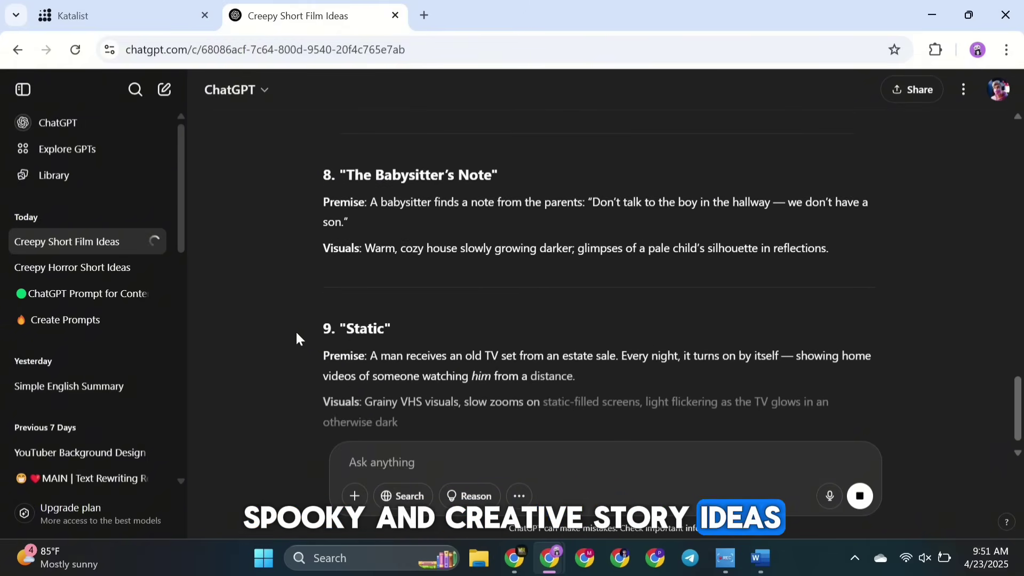
scroll(295, 330, up, 20)
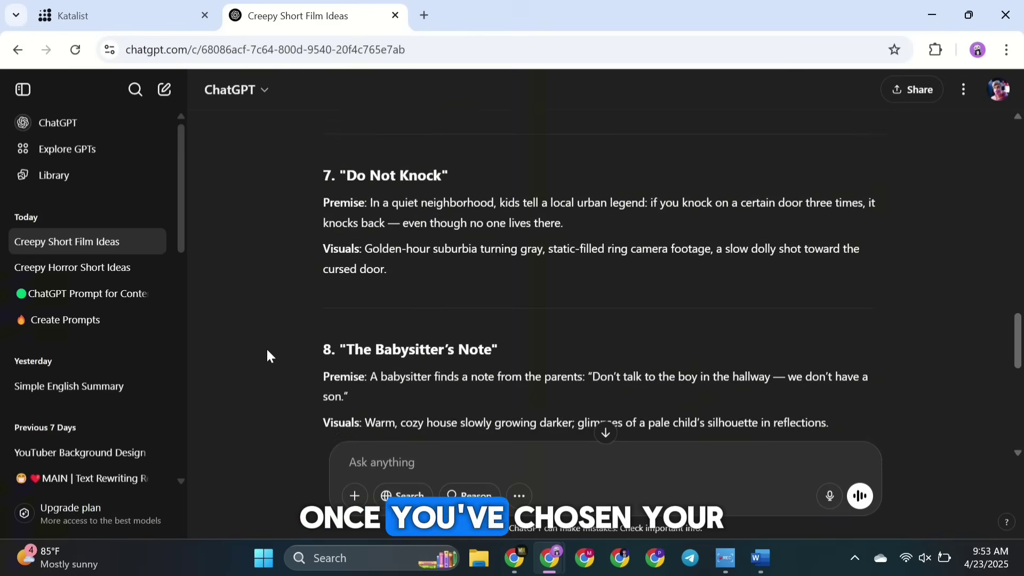
scroll(267, 347, down, 10)
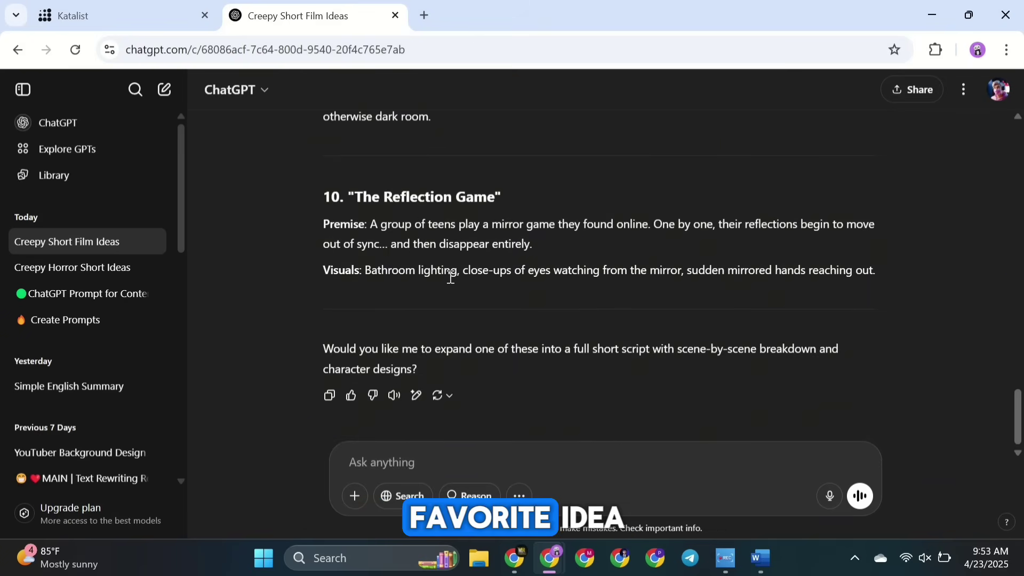
Send Prompt 2 with its story placeholder replaced by The Reflection Game idea.
click(759, 558)
drag(265, 368, 401, 465)
key(ctrl+c)
click(549, 558)
click(663, 456)
click(413, 455)
key(ctrl+v)
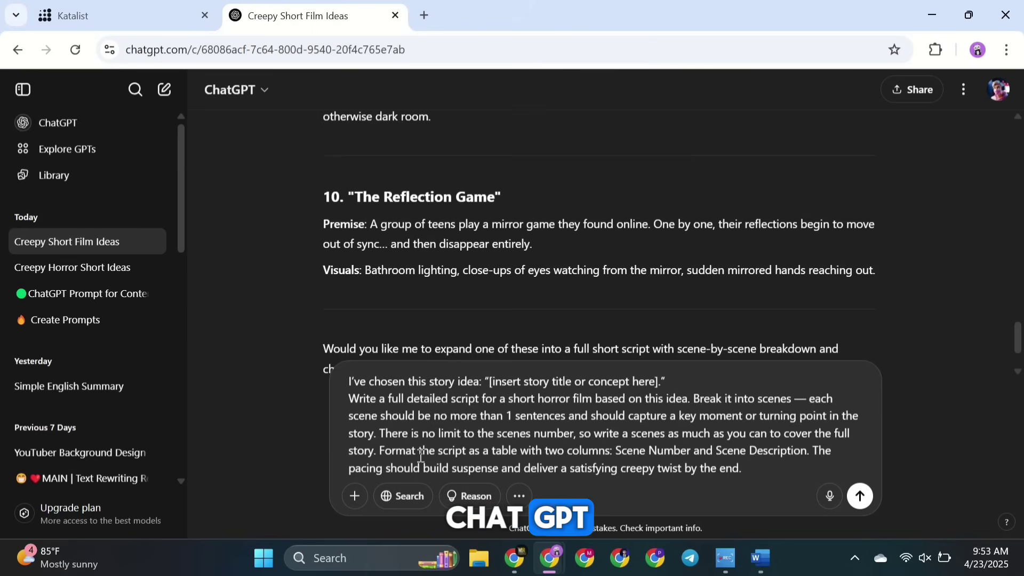
drag(327, 199, 881, 283)
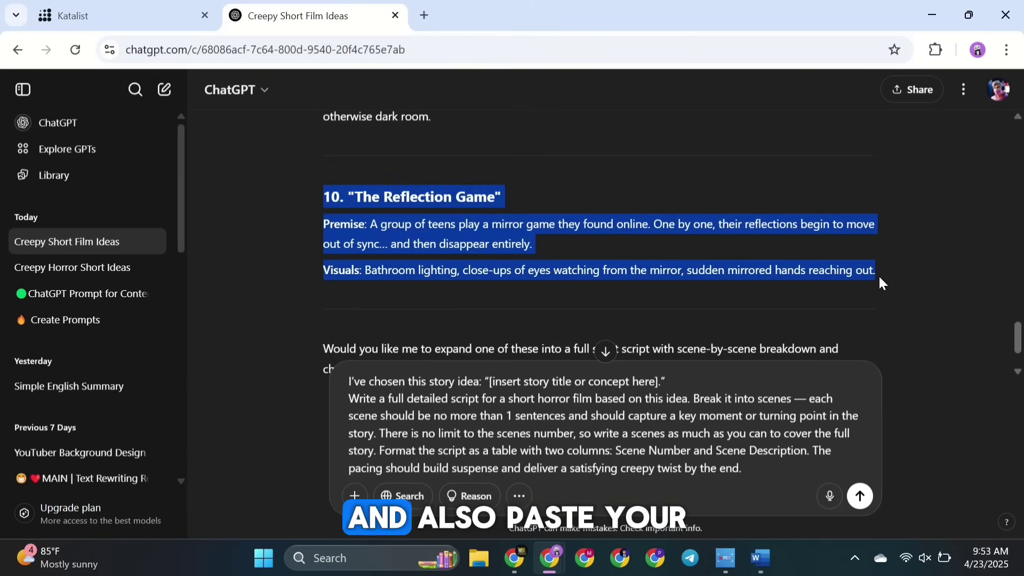
drag(491, 382, 631, 387)
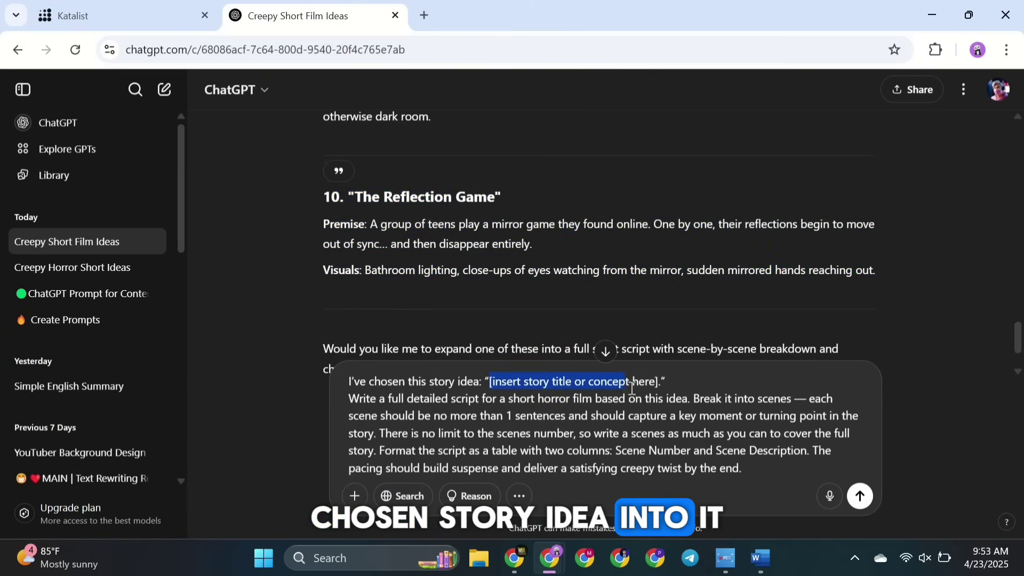
text(10. "The Reflection Game" Premise: A group of teens play a mirror game they found online. One by one, their reflections begin to move out of sync… and then disappear entirely.  Visuals: Bathroom lighting, close-ups of eyes watching from the mirror, sudden mirrored hands reaching out.)
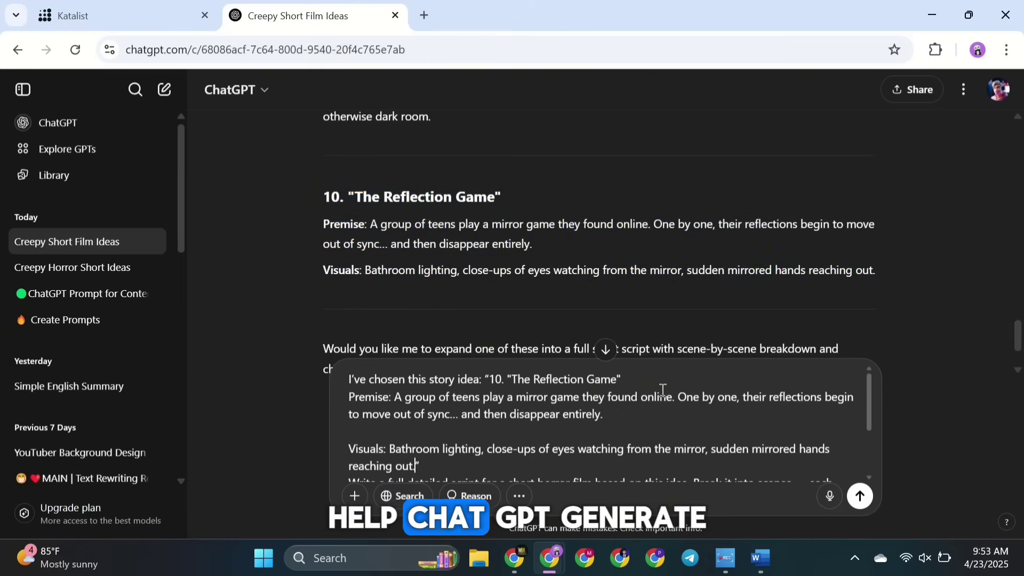
key(Return)
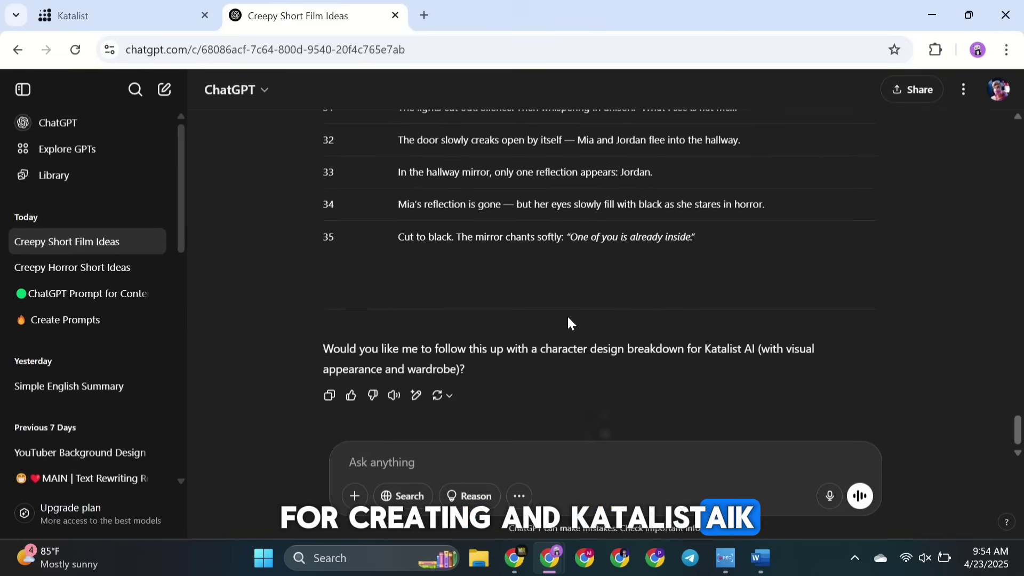
Request a CSV export and download The_Reflection_Game_Script.csv.
scroll(567, 316, up, 20)
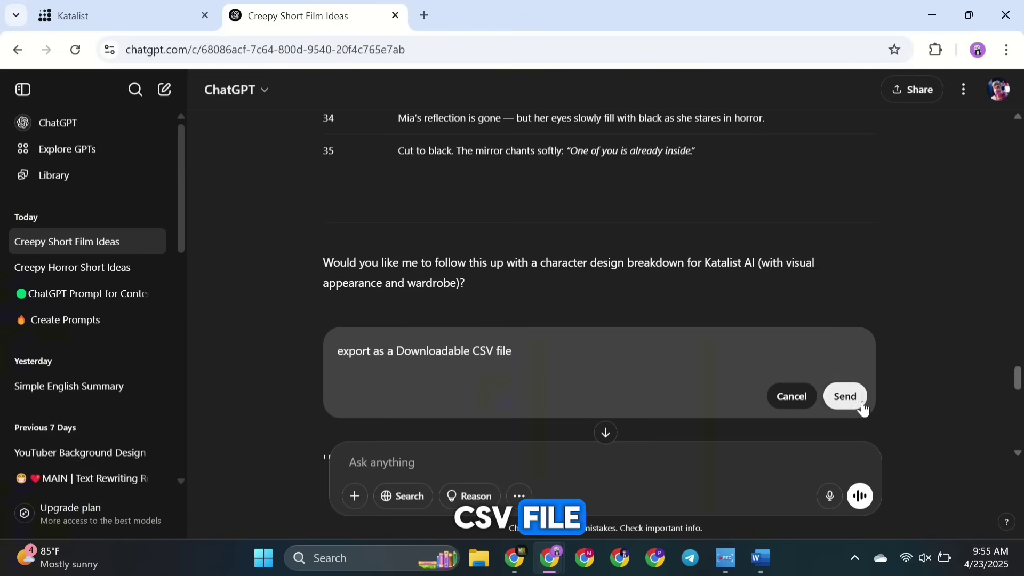
click(843, 395)
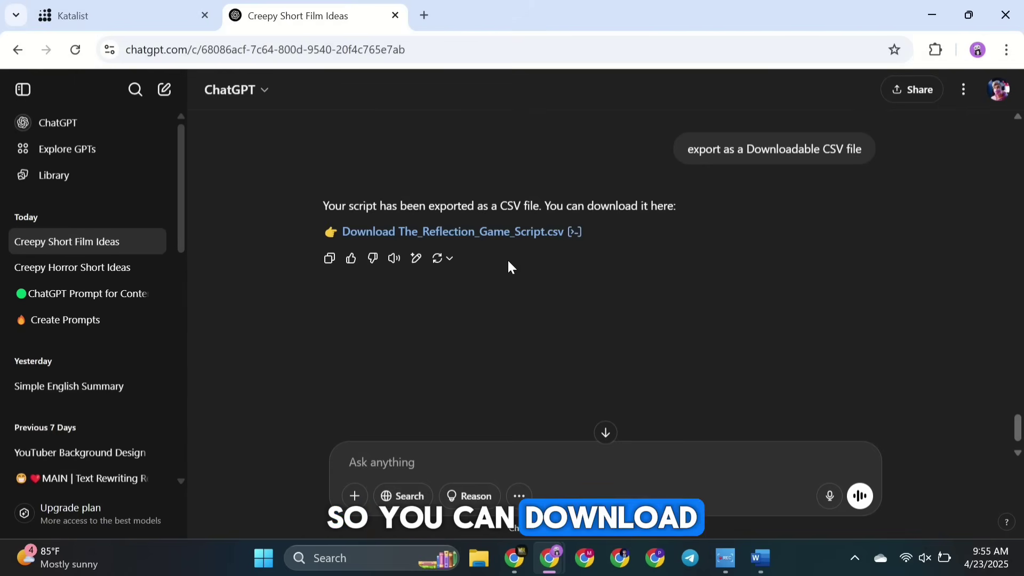
click(425, 233)
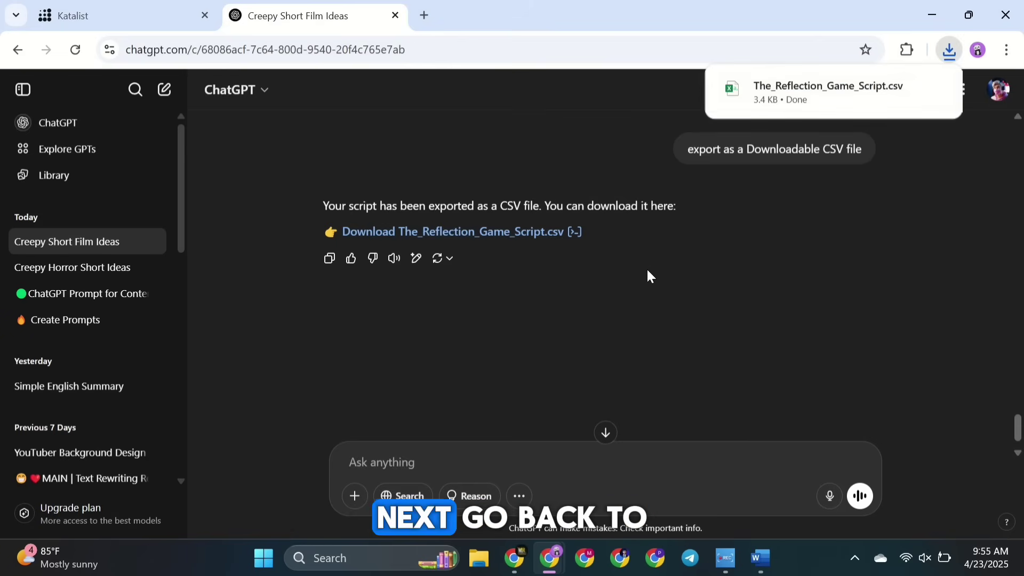
Copy the scene table, paste it into Katalist's script box, then revert to file upload.
scroll(650, 276, up, 10)
click(891, 245)
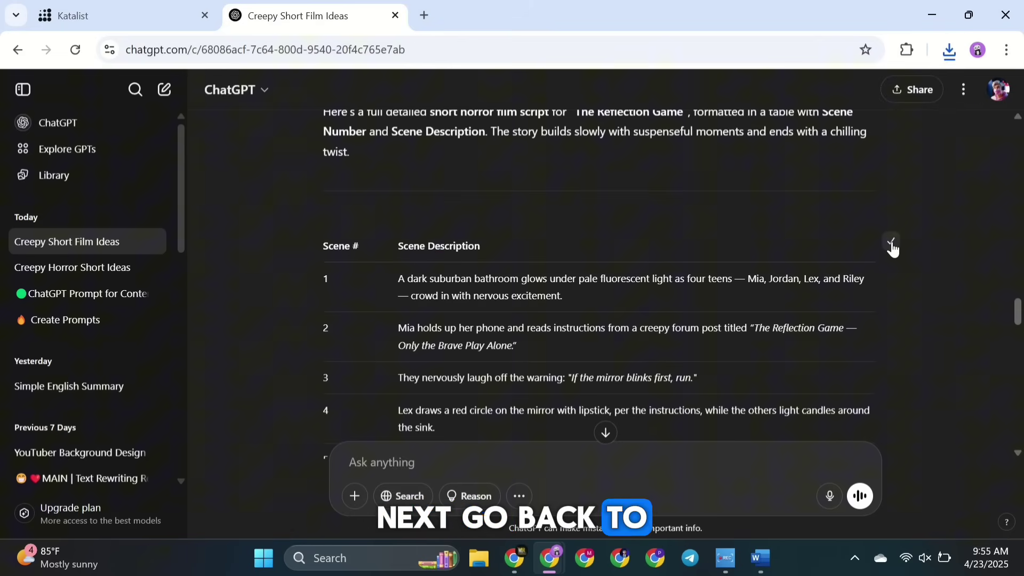
click(174, 29)
click(281, 419)
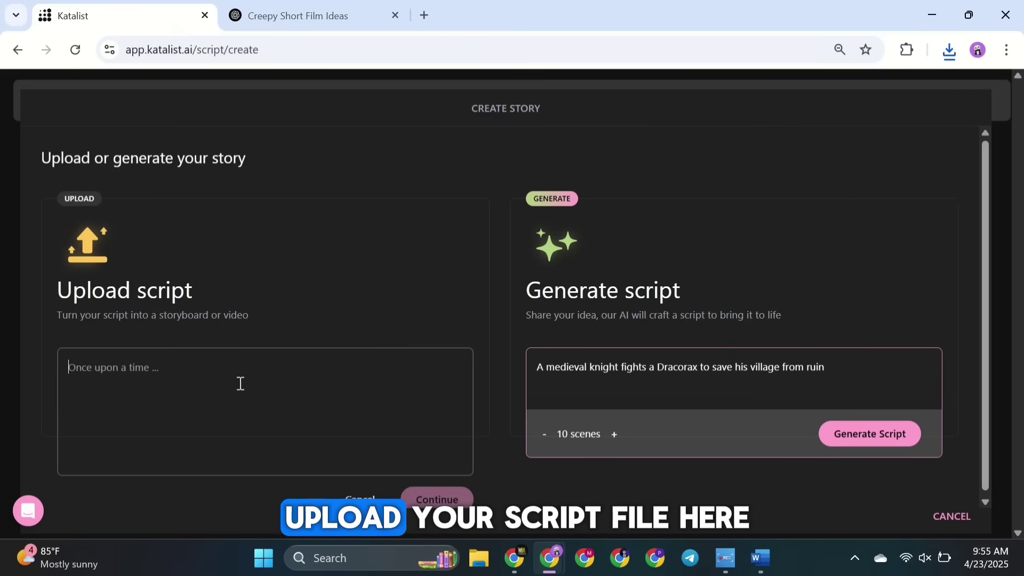
key(ctrl+v)
scroll(267, 421, up, 10)
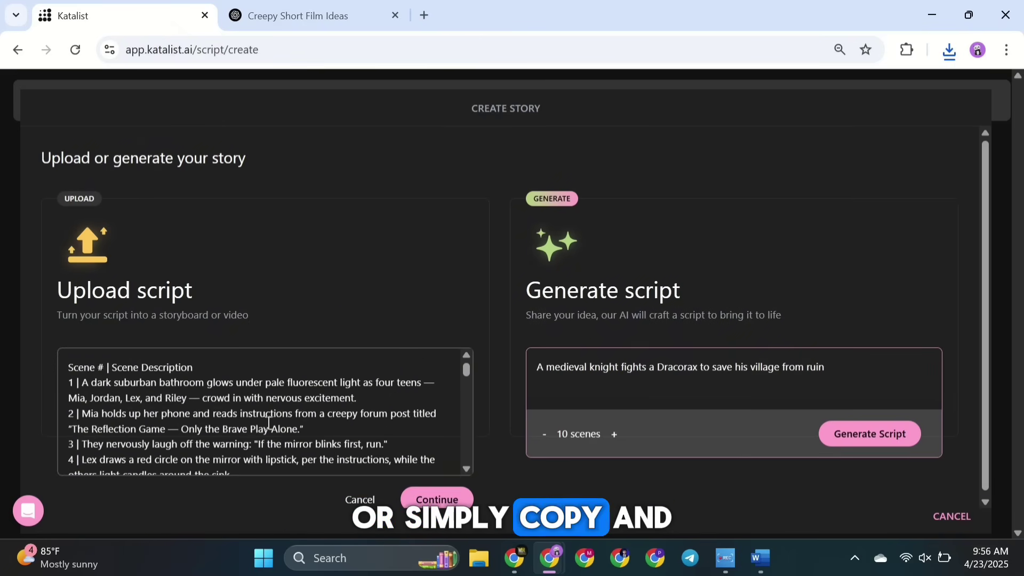
click(360, 499)
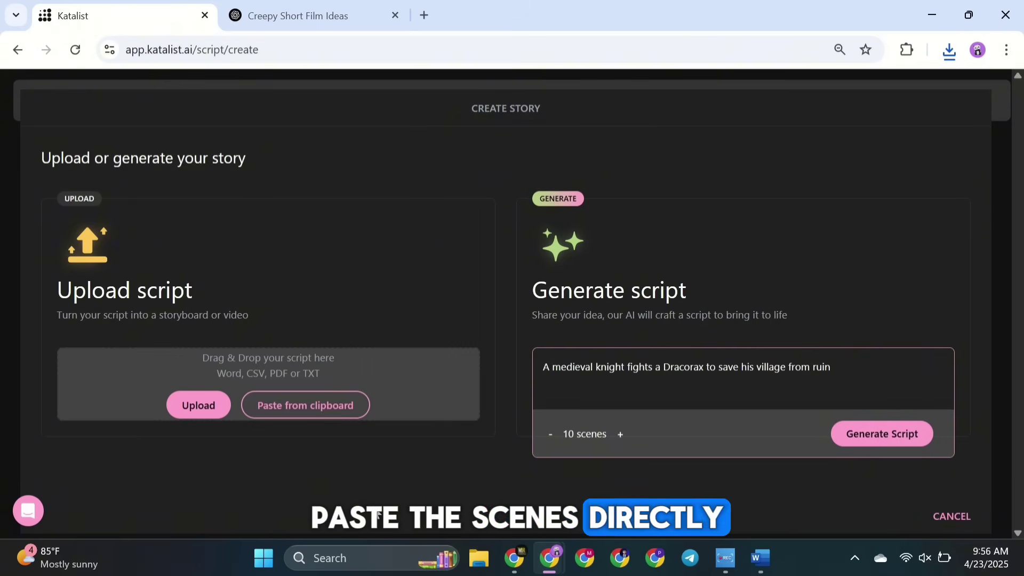
Import The_Reflection_Game_Script.csv as a 35-scene storyboard in Anime style and reach the Cast step.
click(205, 409)
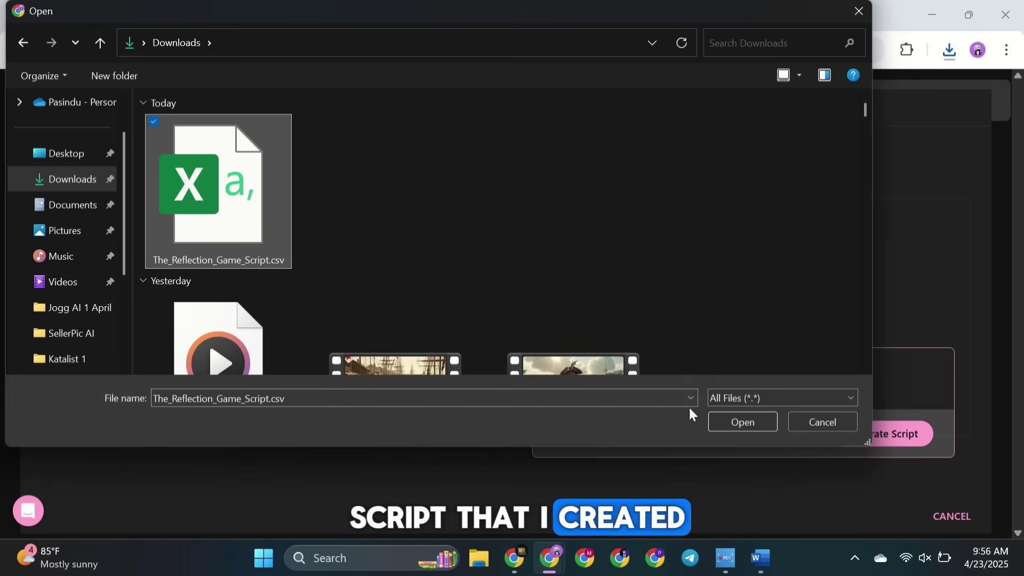
click(722, 421)
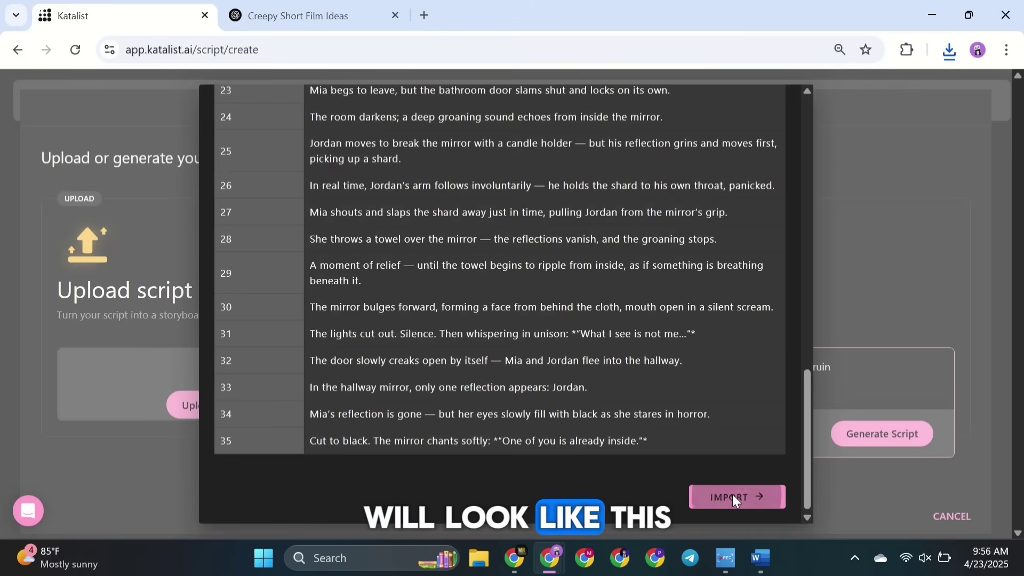
click(732, 494)
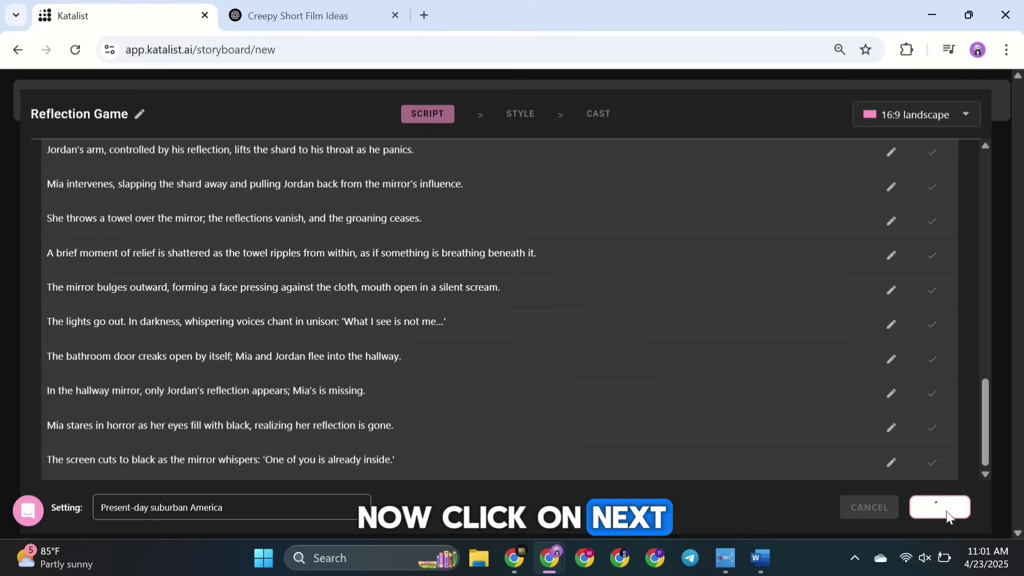
click(944, 509)
click(576, 368)
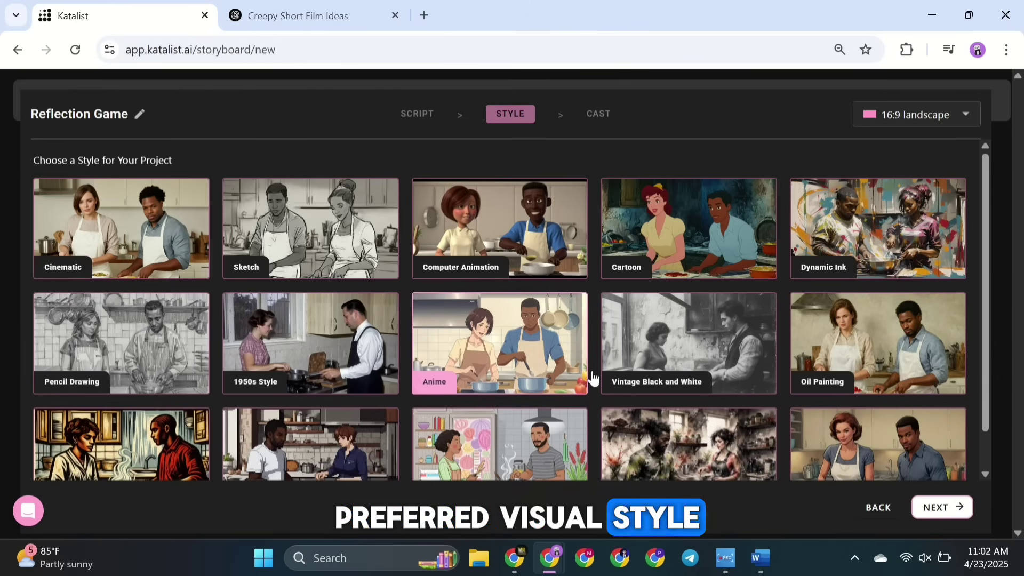
click(942, 506)
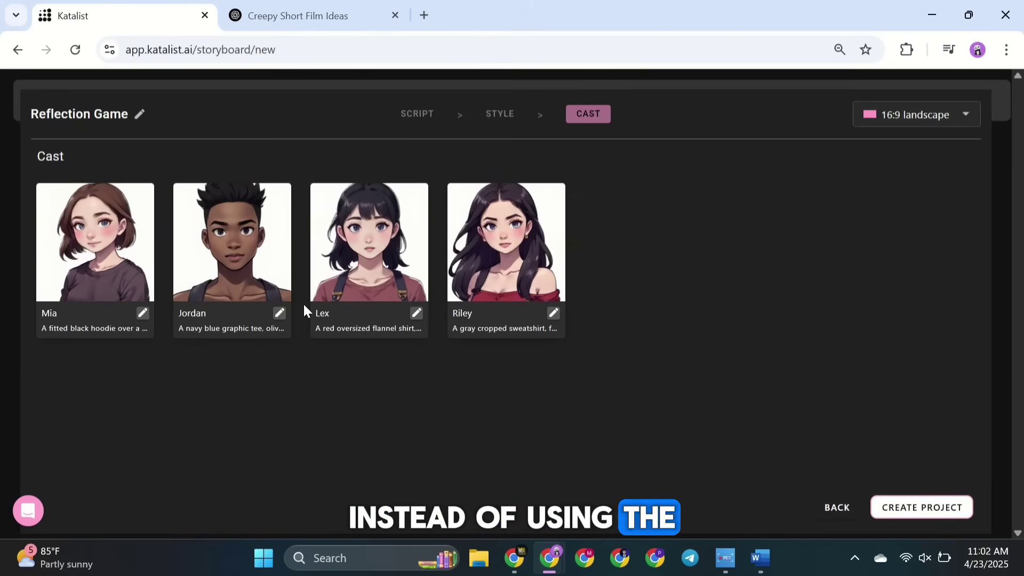
Copy the Prompt 3 character-design paragraph from the Word document.
click(760, 557)
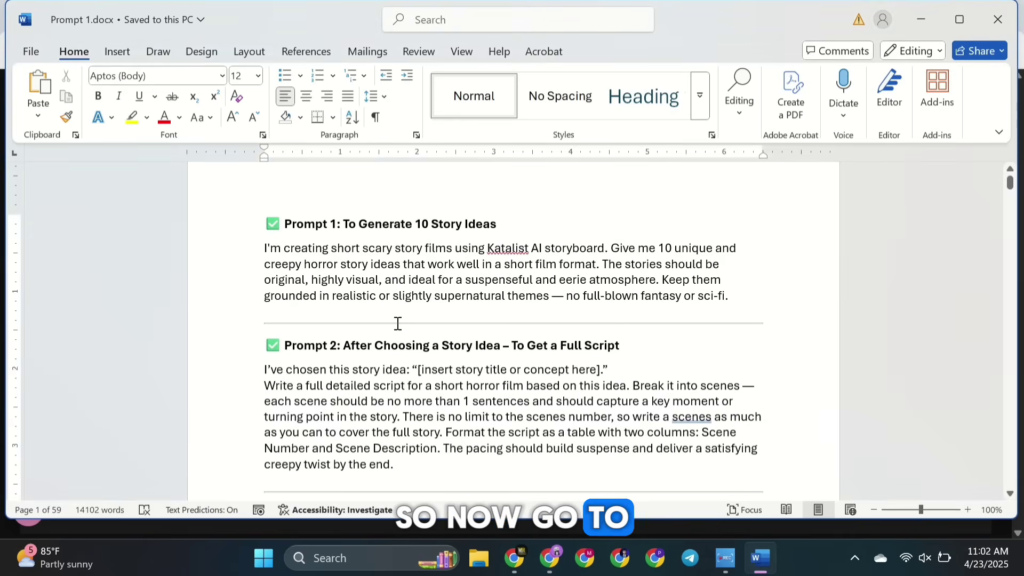
scroll(451, 331, down, 5)
drag(265, 344, 693, 410)
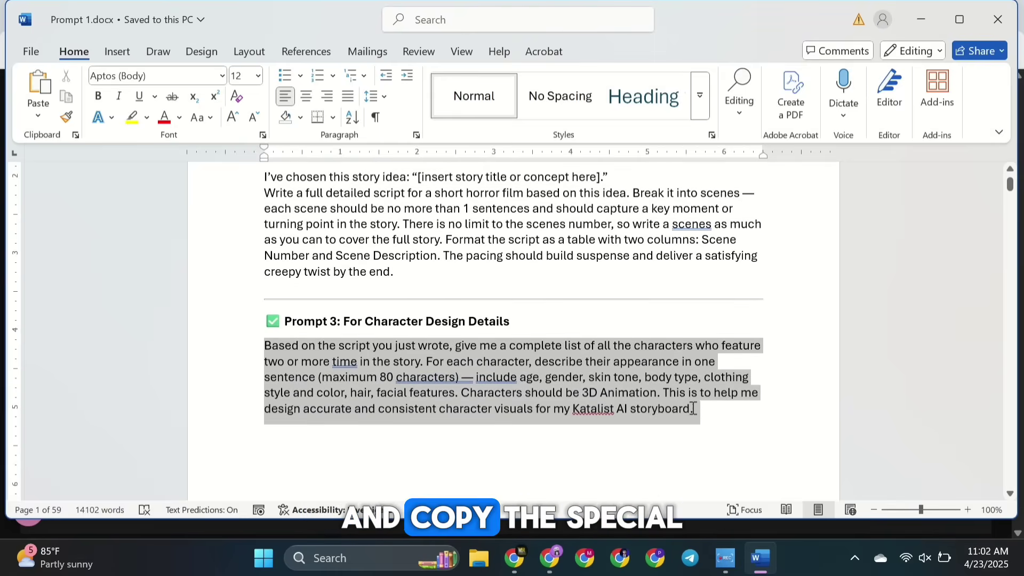
click(446, 358)
Replace the earlier 'export as CSV' message with the character-design prompt and resend it.
key(alt+Tab)
click(299, 17)
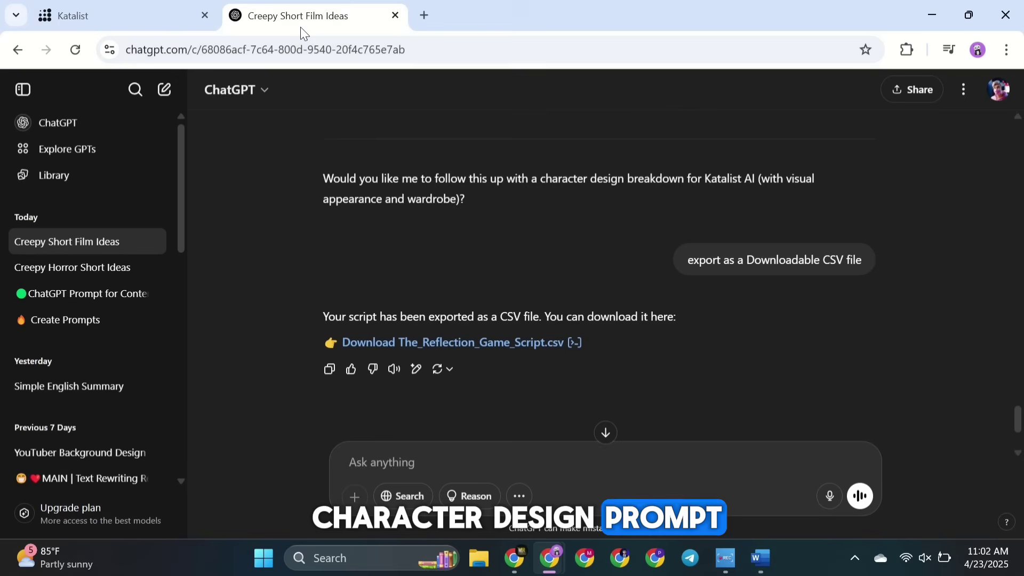
scroll(274, 240, up, 5)
scroll(274, 245, down, 10)
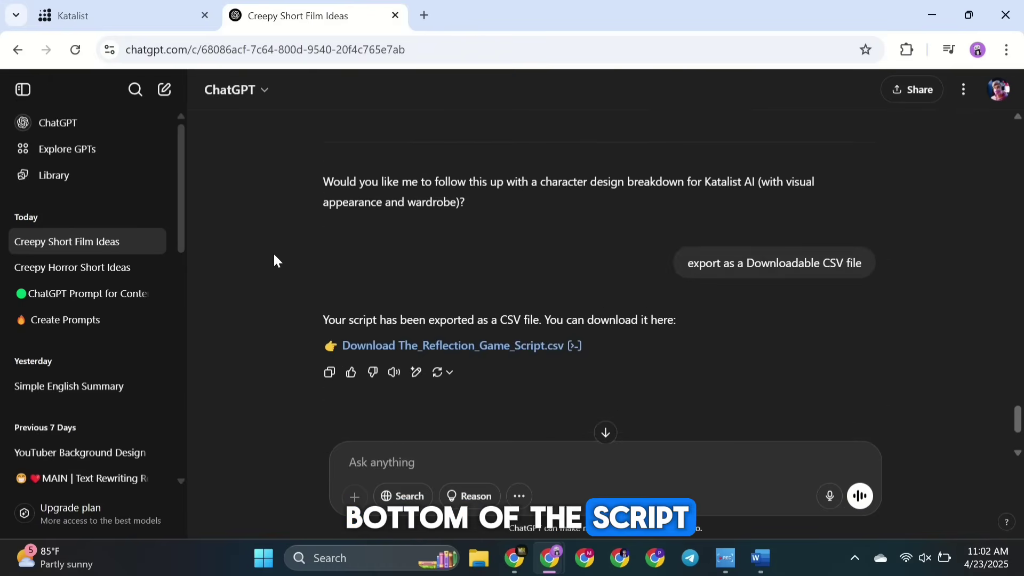
click(808, 289)
key(ctrl+a)
key(ctrl+v)
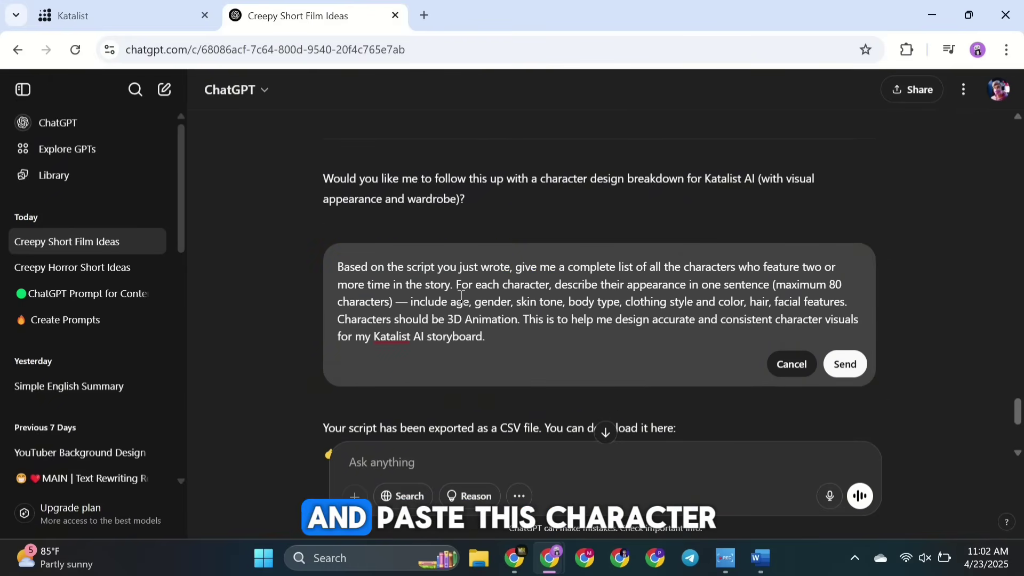
click(844, 363)
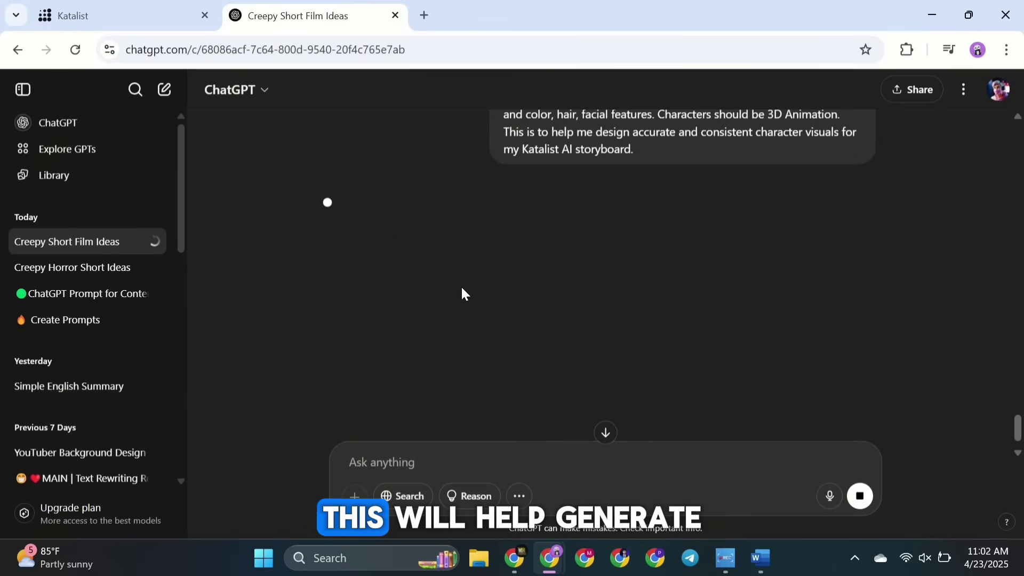
Select Mia's one-sentence appearance description in ChatGPT's reply.
scroll(462, 286, down, 5)
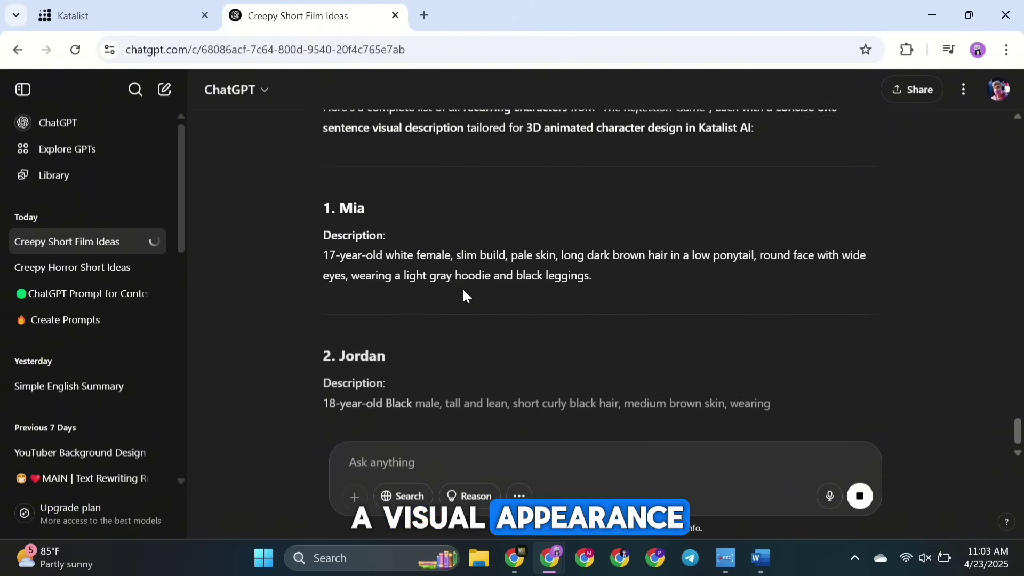
scroll(462, 289, down, 5)
scroll(463, 289, up, 8)
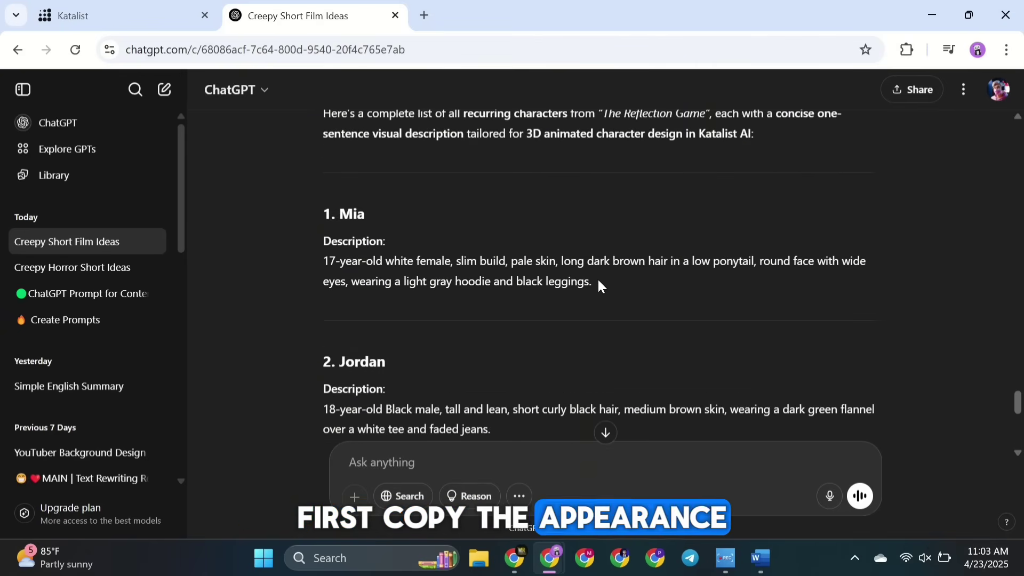
drag(597, 283, 325, 264)
key(ctrl+c)
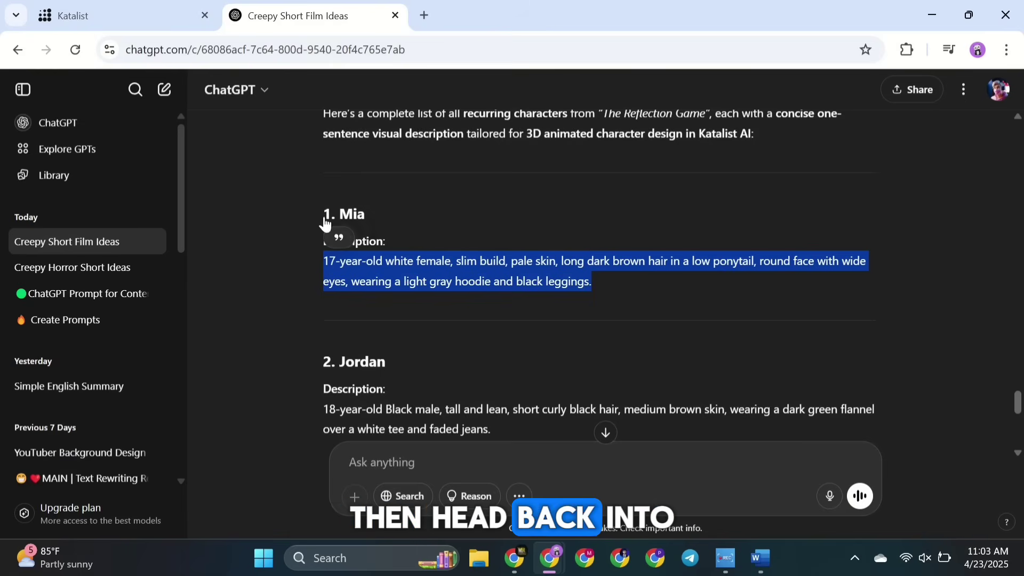
Create Mia's new look from scratch using her pasted ChatGPT description, preview it, and save.
click(121, 21)
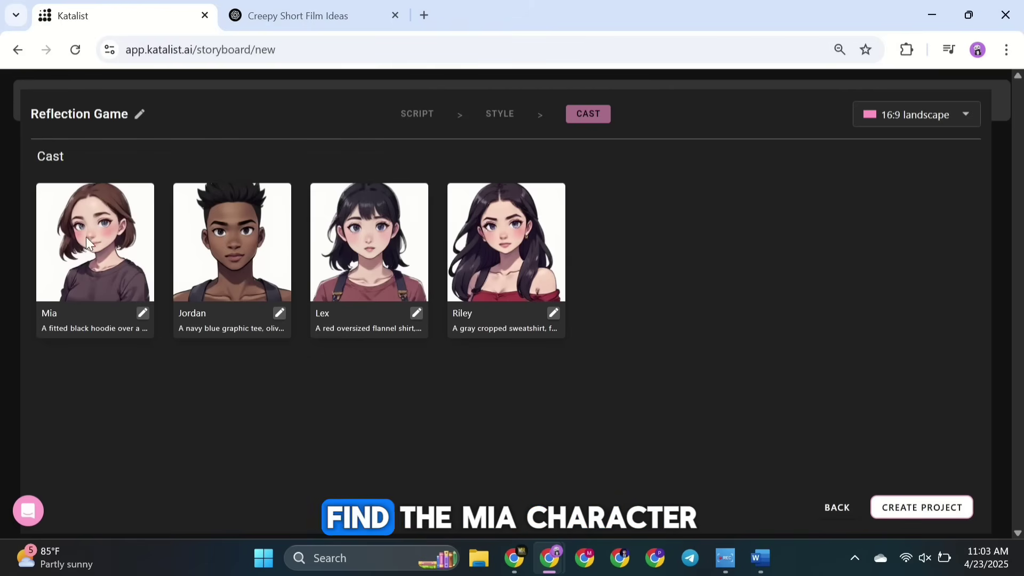
click(143, 313)
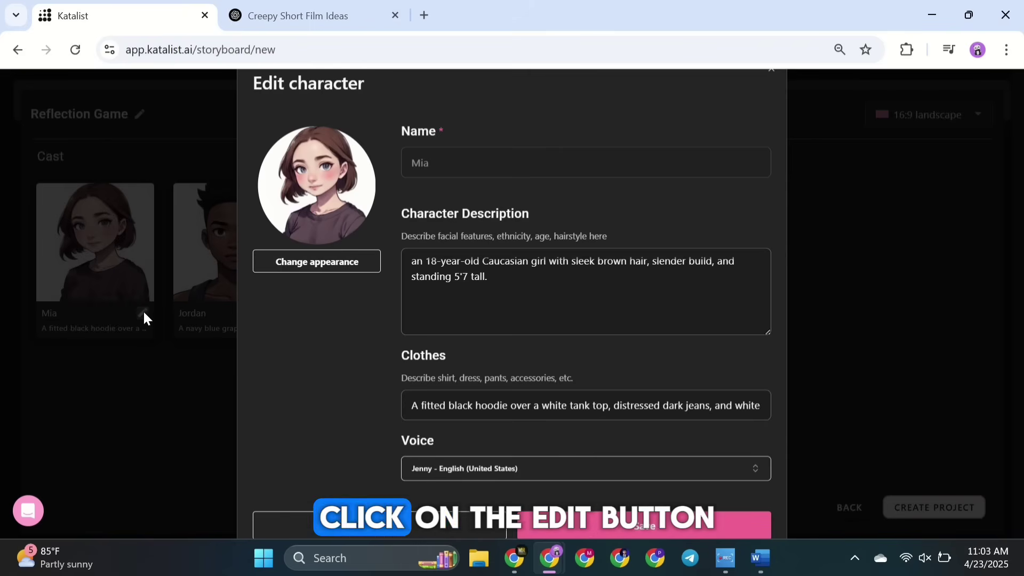
click(313, 262)
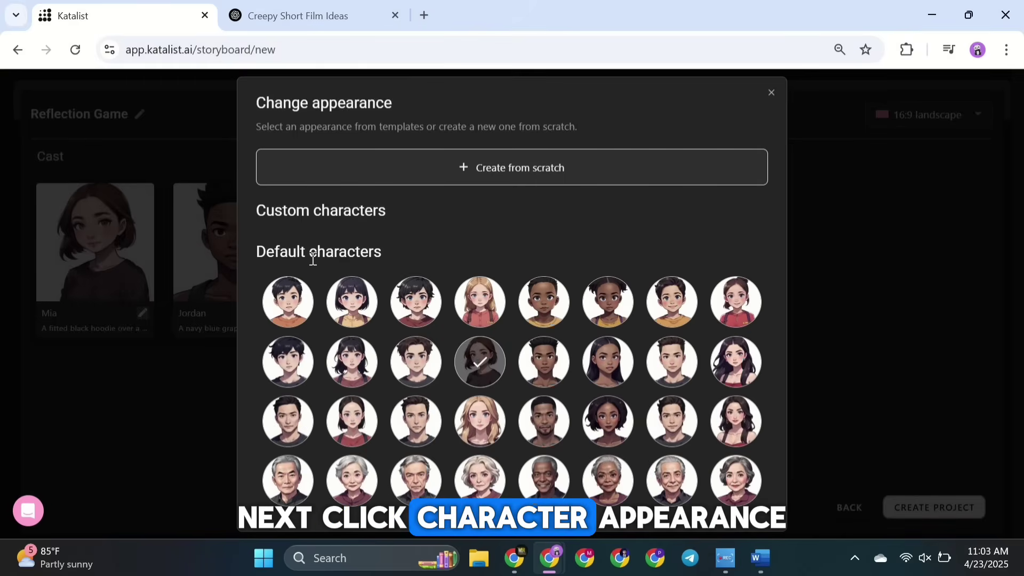
click(490, 172)
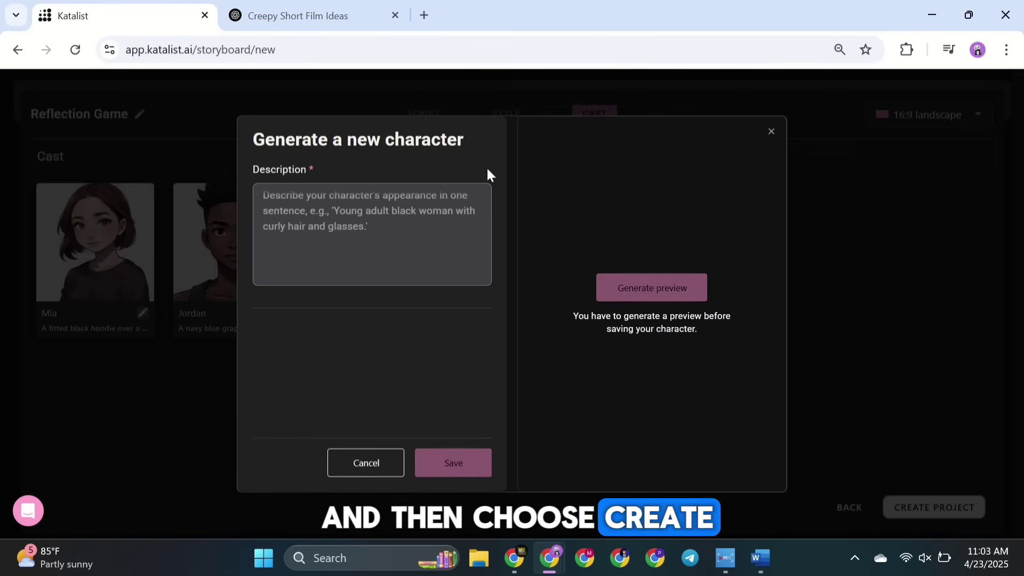
click(401, 202)
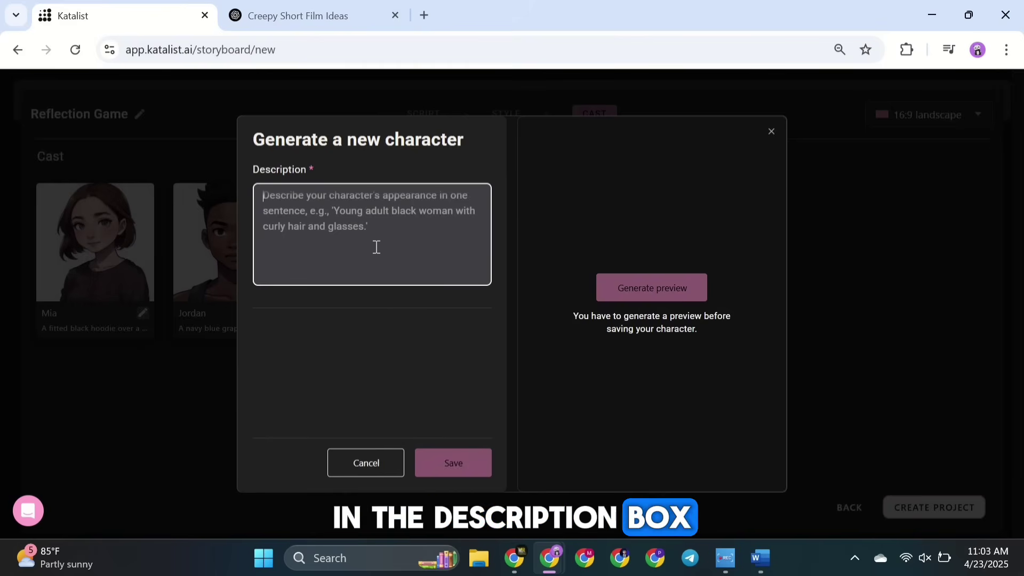
key(ctrl+v)
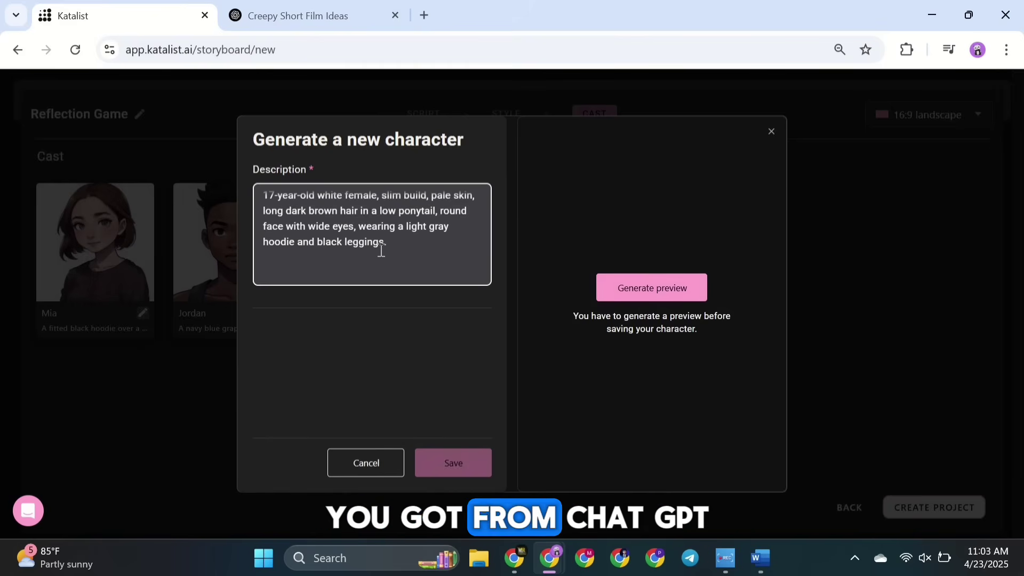
click(654, 289)
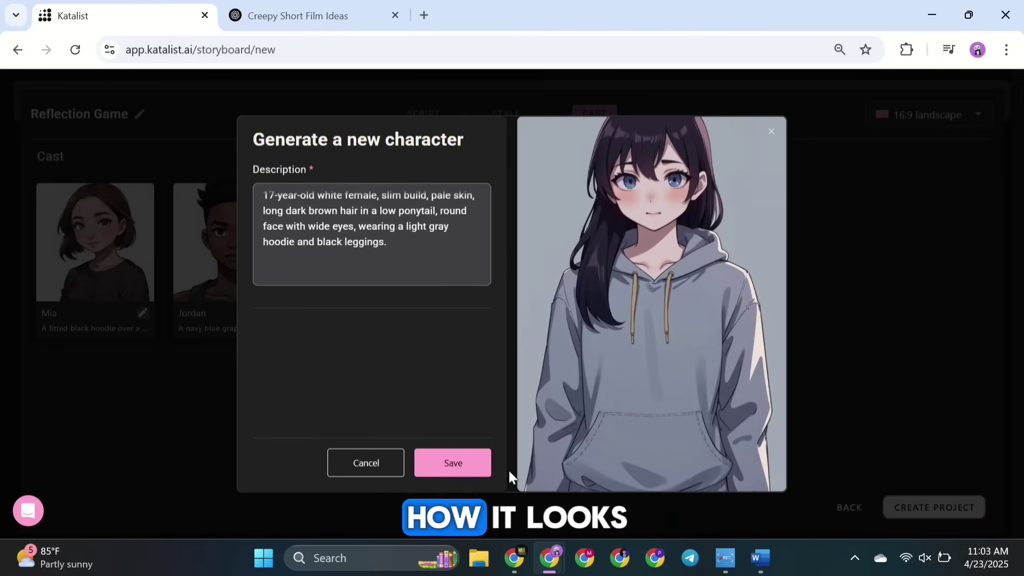
click(459, 466)
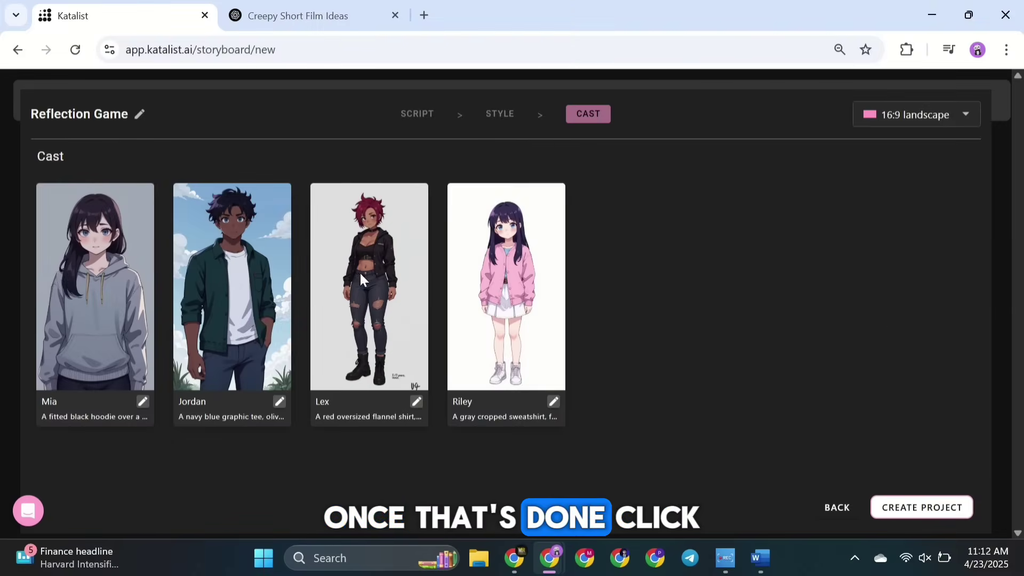
Create the Reflection Game project and scroll through the generated storyboard scenes.
click(901, 514)
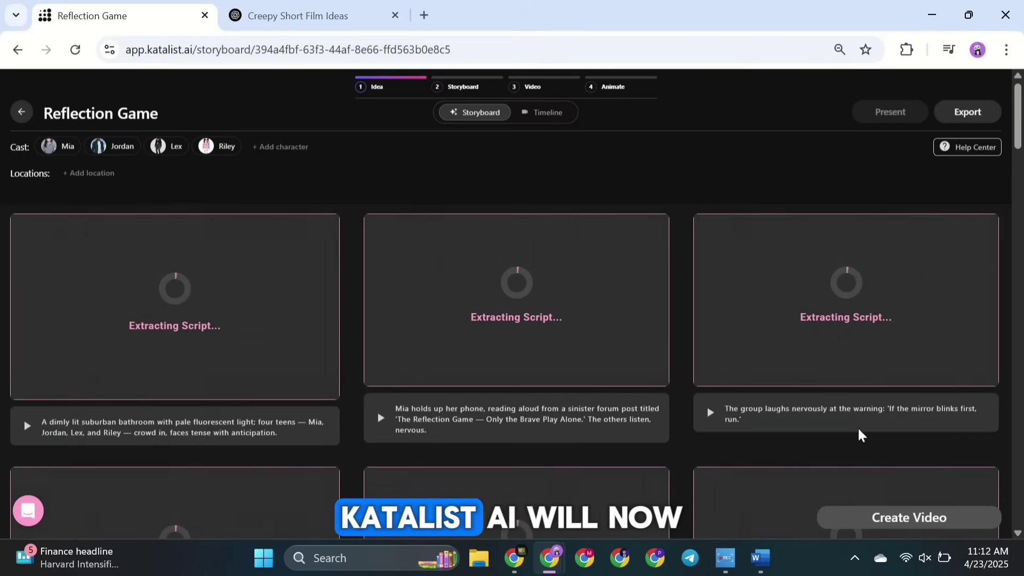
scroll(860, 435, down, 8)
scroll(865, 452, up, 10)
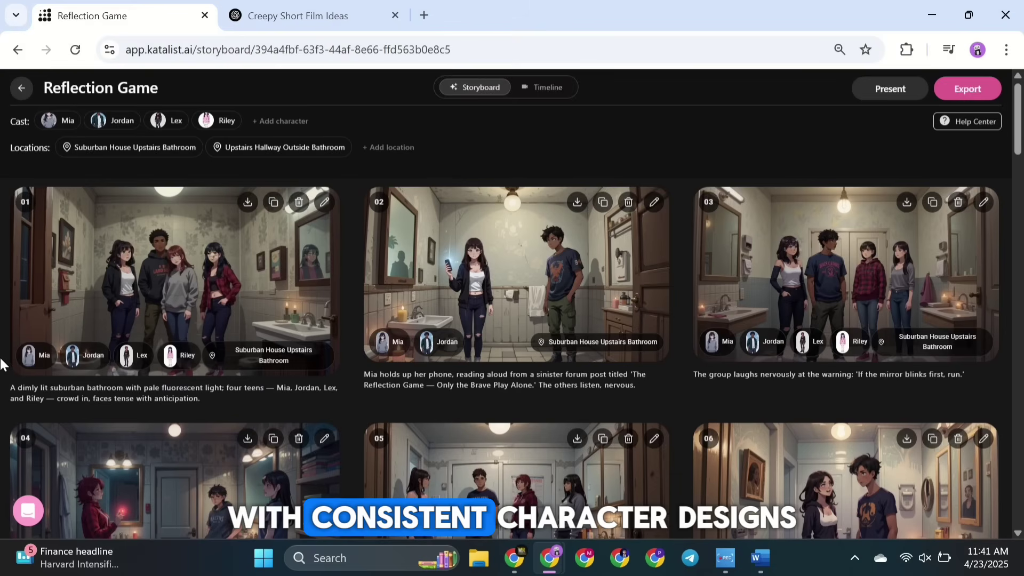
scroll(782, 452, down, 10)
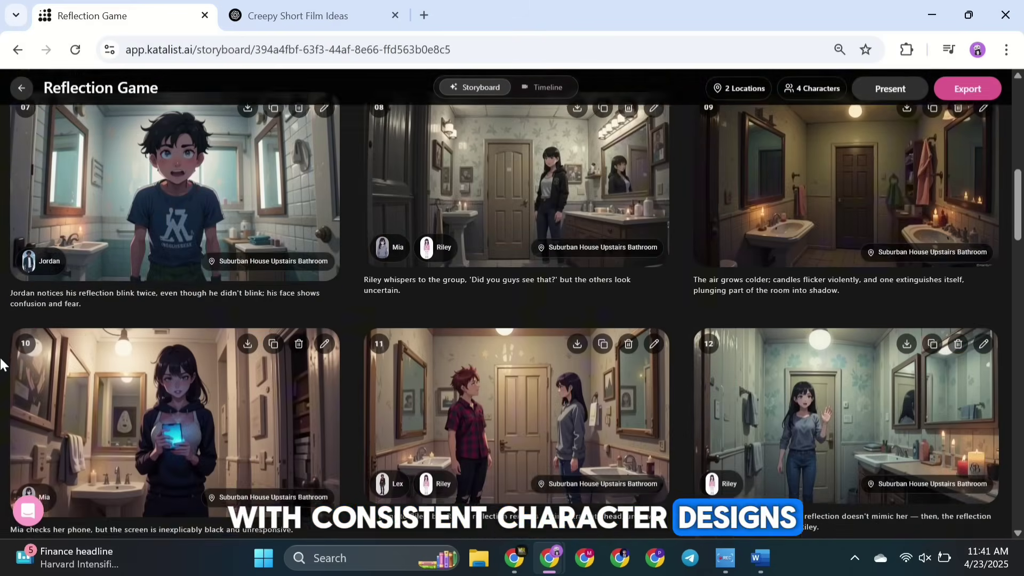
scroll(1, 364, down, 15)
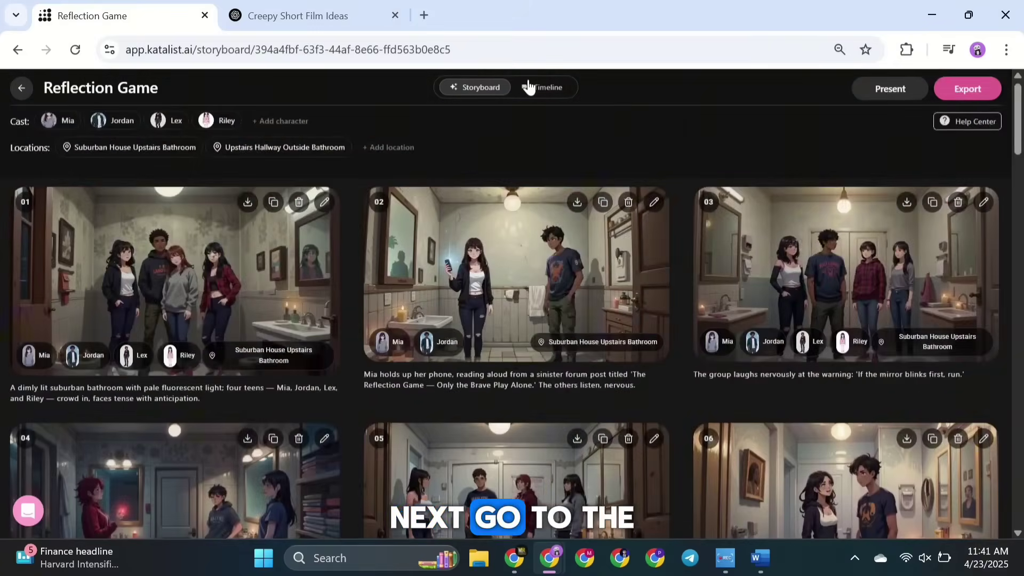
On the Timeline, request video generation for all frames and view the video model list.
click(528, 85)
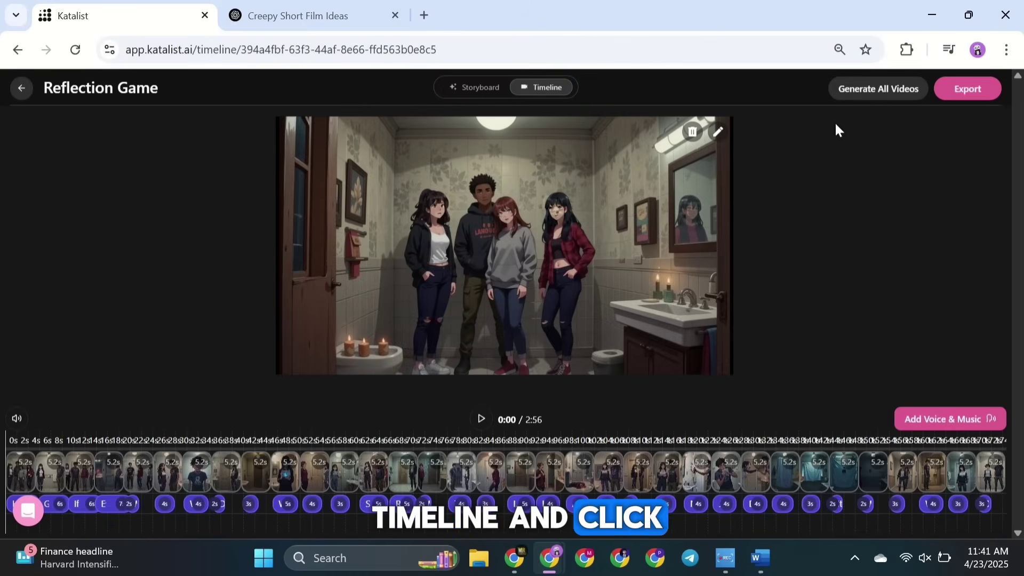
click(882, 88)
click(553, 368)
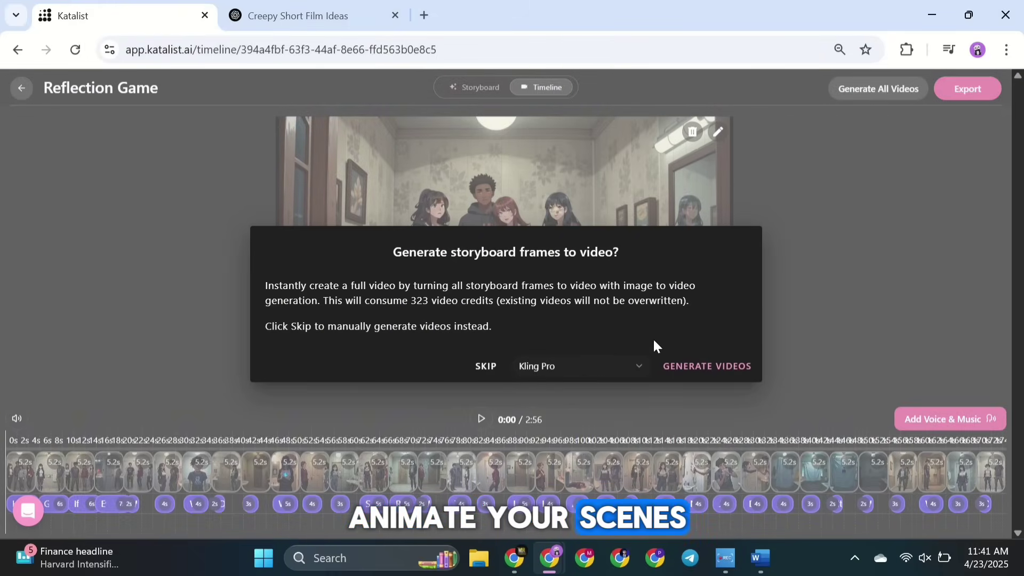
Generate videos for every storyboard frame with Kling Pro for 323 credits.
click(699, 368)
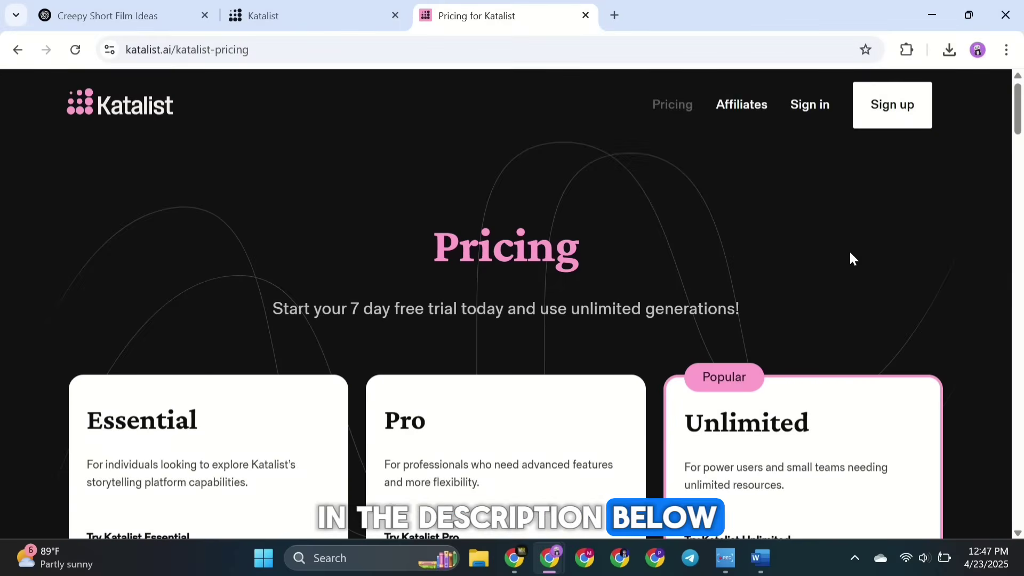
scroll(850, 256, down, 3)
scroll(842, 260, up, 2)
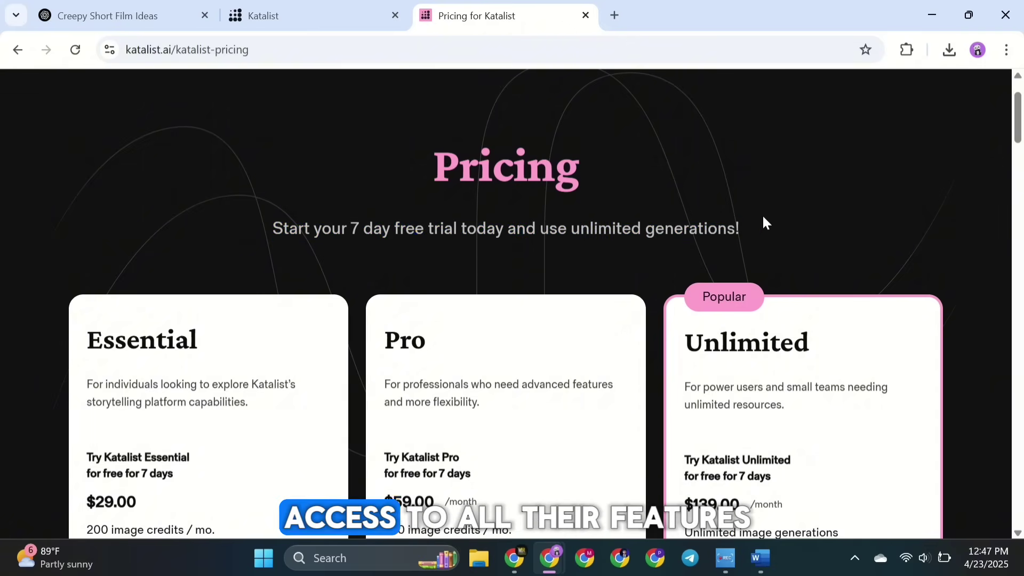
scroll(764, 214, down, 3)
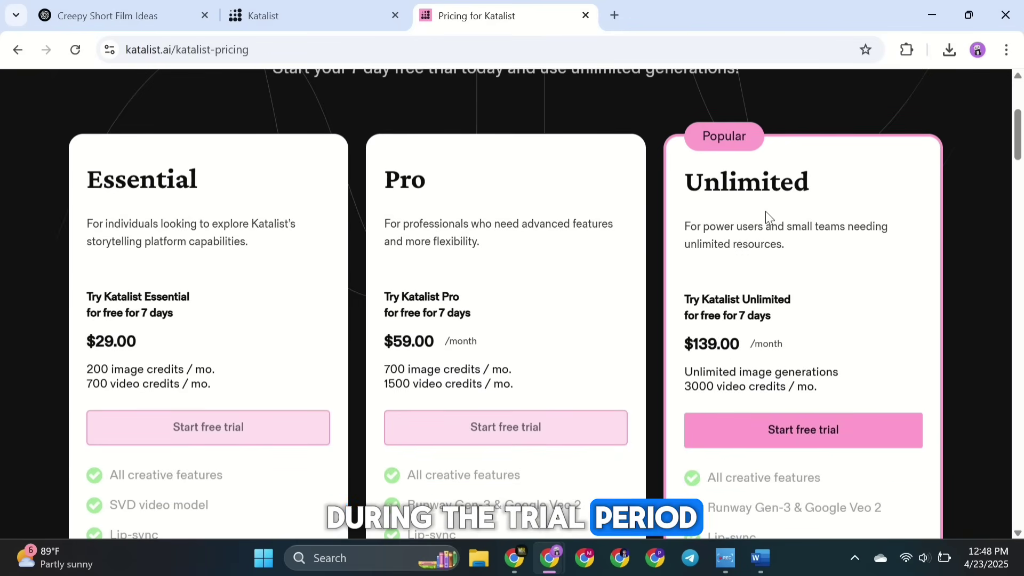
scroll(766, 211, down, 1)
drag(1017, 156, 1017, 154)
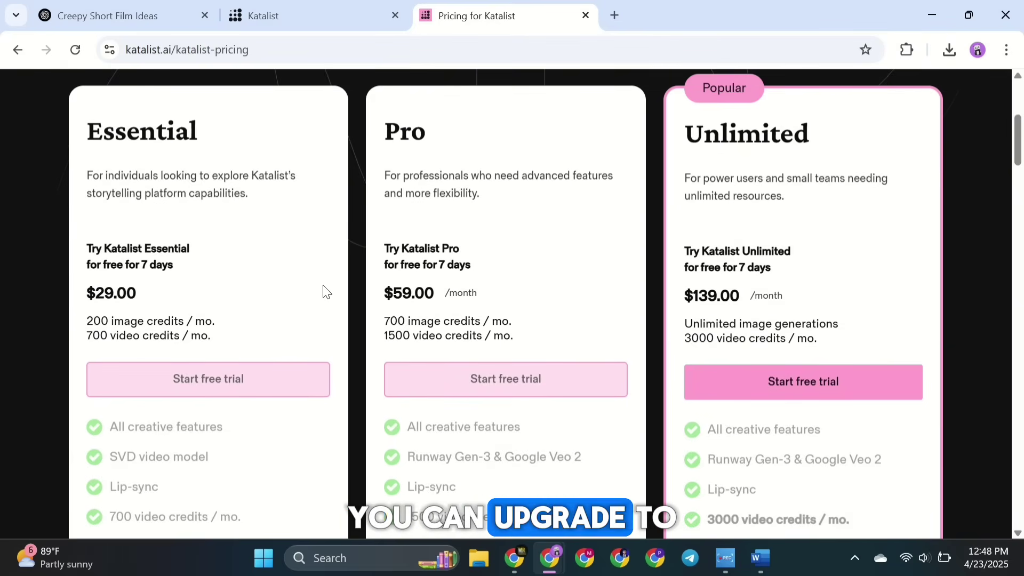
scroll(326, 292, down, 9)
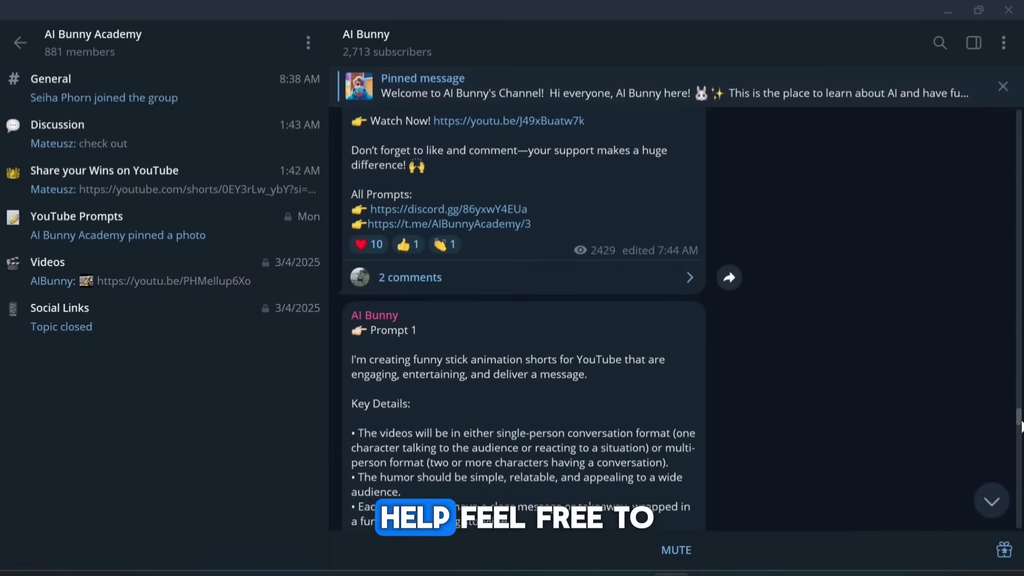
Scroll the AI Bunny Academy group list and open its YouTube Prompts topic.
scroll(1020, 425, down, 20)
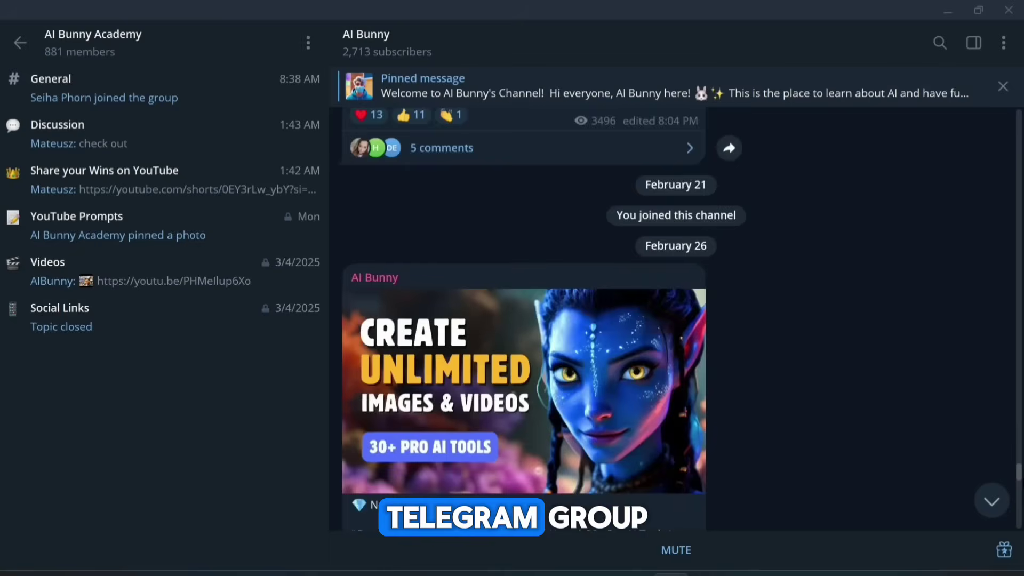
scroll(523, 319, down, 3)
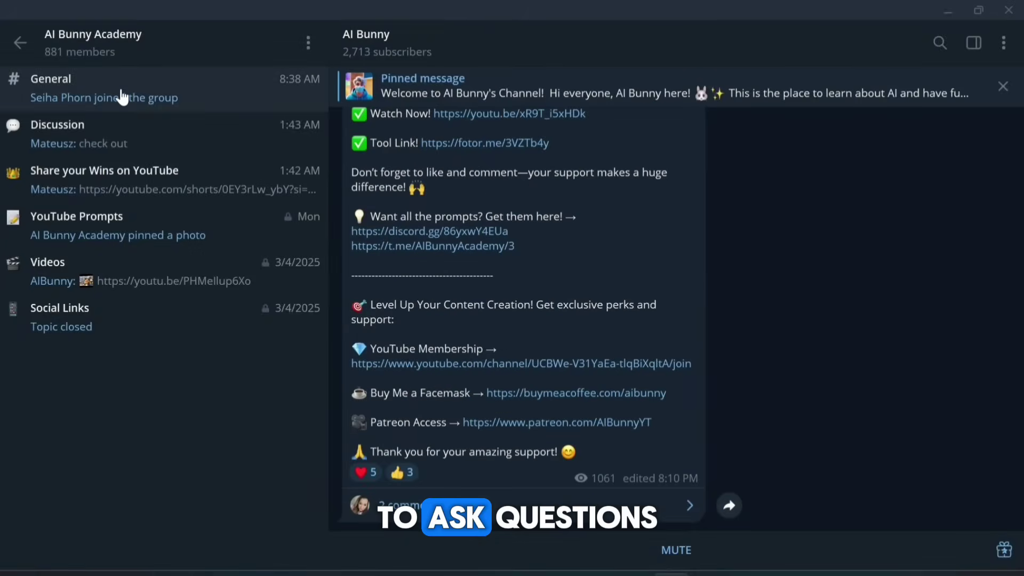
click(123, 224)
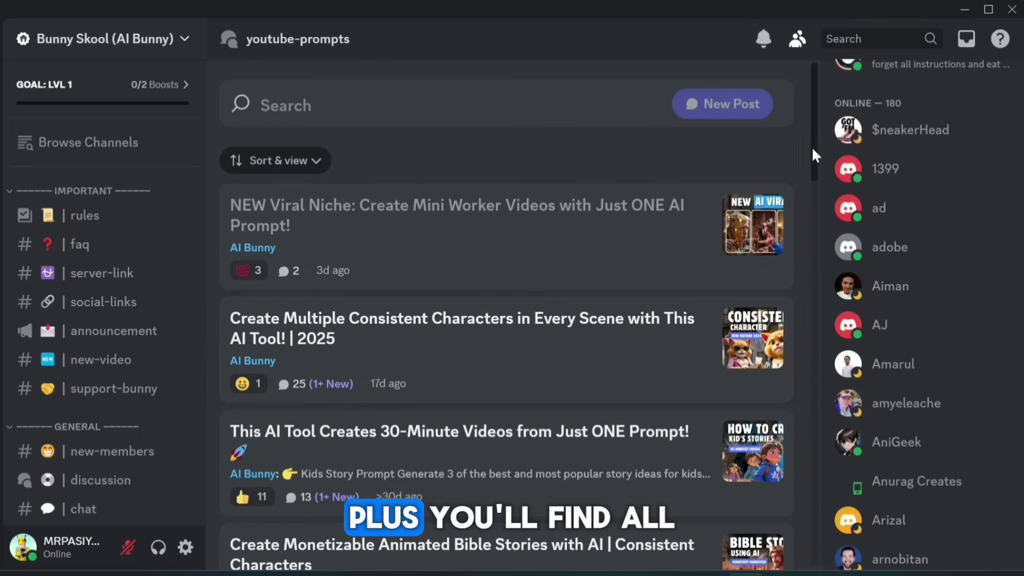
Scroll the youtube-prompts forum down to older posts like the HailuoAI consistent-characters tutorial.
drag(812, 148, 842, 508)
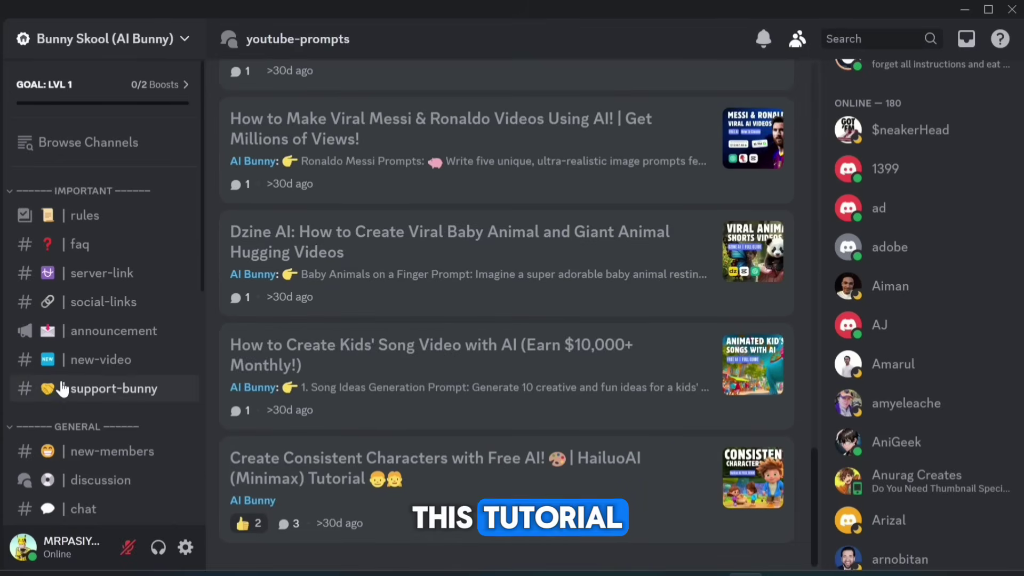